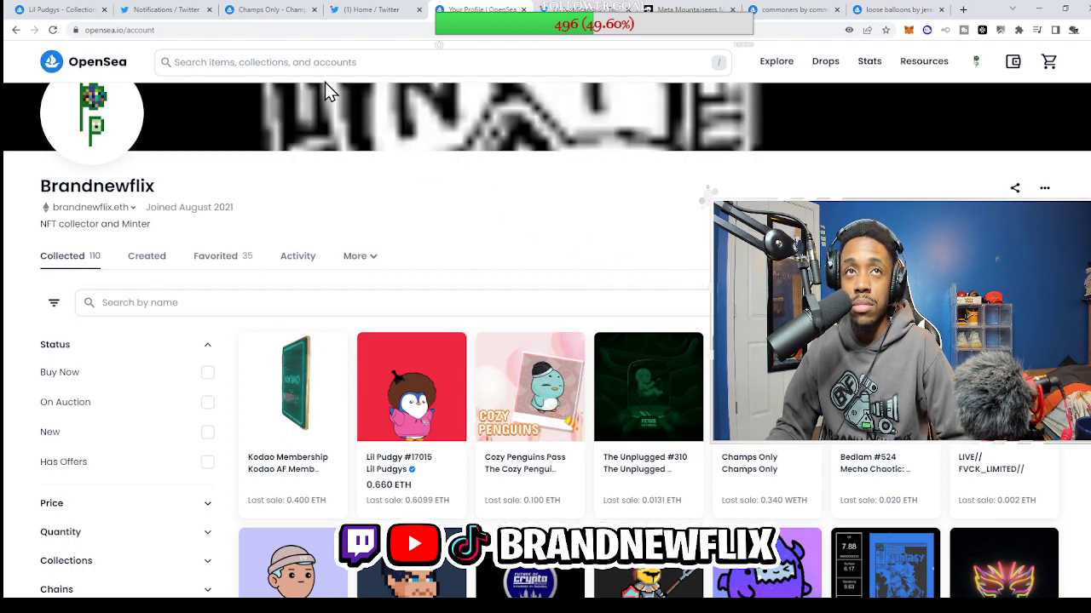
Search for the "shamdoo" account and open its verified profile
{"action": "left_click", "coordinate": [312, 62]}
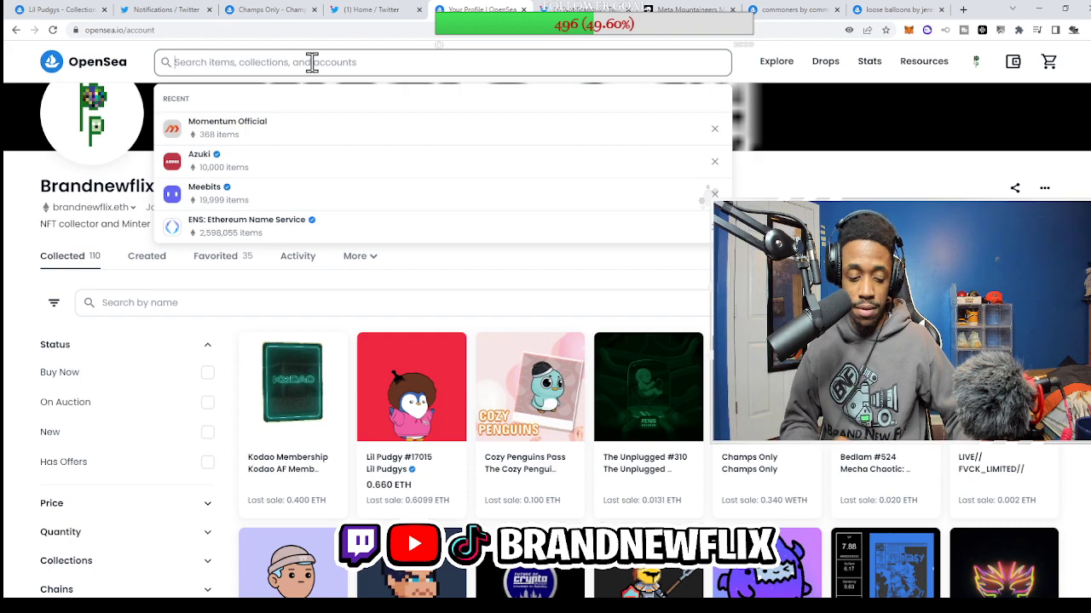
{"action": "type", "text": "shamd"}
{"action": "key", "text": "BackSpace"}
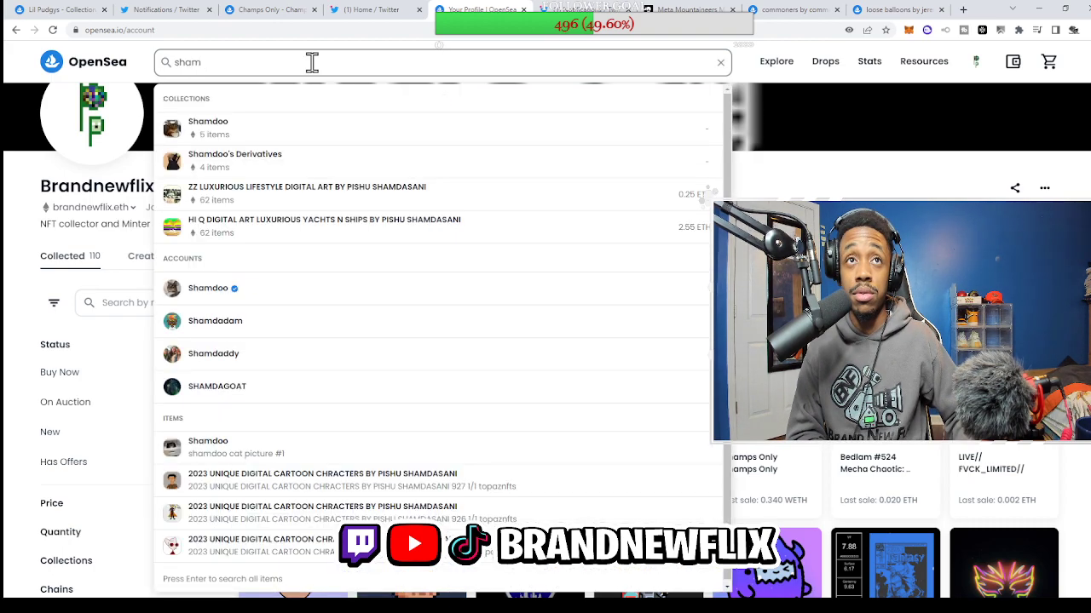
{"action": "type", "text": "doo"}
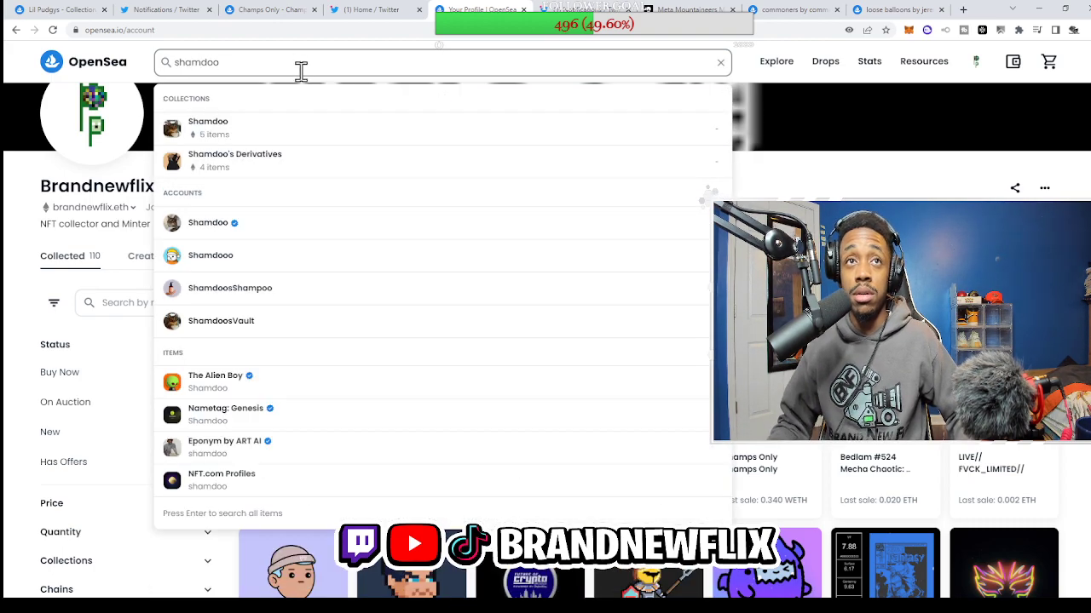
{"action": "left_click", "coordinate": [253, 228]}
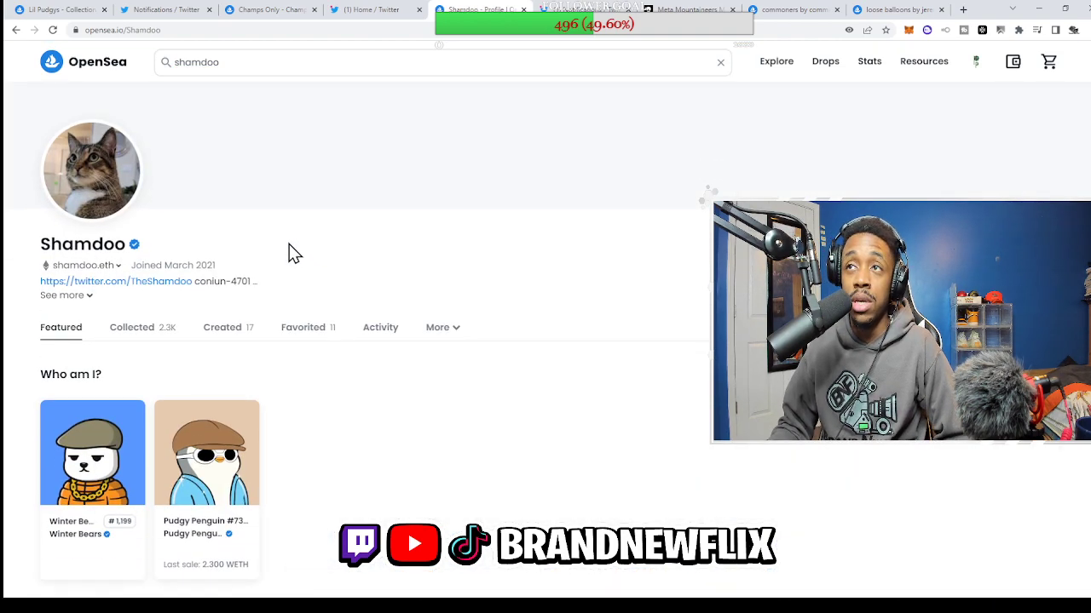
Examine how the profile's featured items are grouped, from Who am I? through We Like the Art, Studying Colors and OSF
{"action": "scroll", "coordinate": [289, 243], "scroll_direction": "down", "scroll_amount": 2}
{"action": "scroll", "coordinate": [168, 284], "scroll_direction": "down", "scroll_amount": 1}
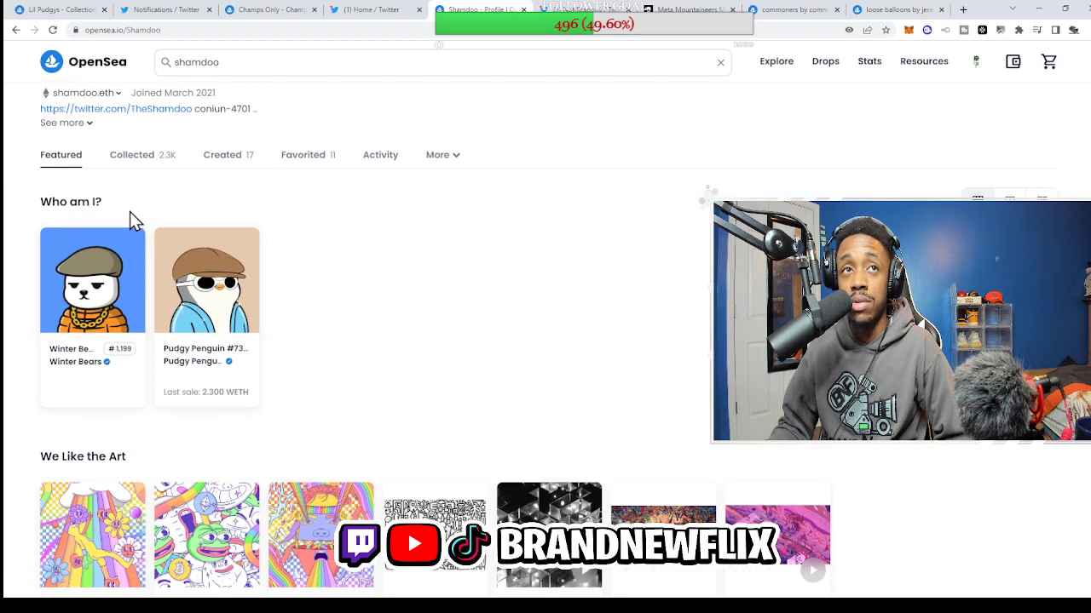
{"action": "scroll", "coordinate": [48, 207], "scroll_direction": "down", "scroll_amount": 1}
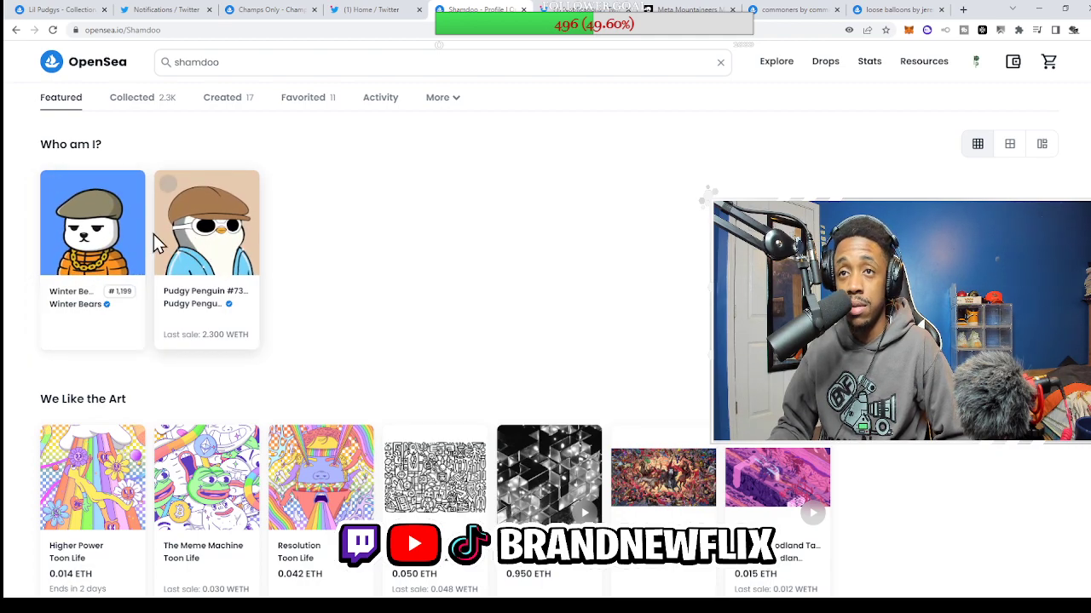
{"action": "scroll", "coordinate": [155, 243], "scroll_direction": "down", "scroll_amount": 3}
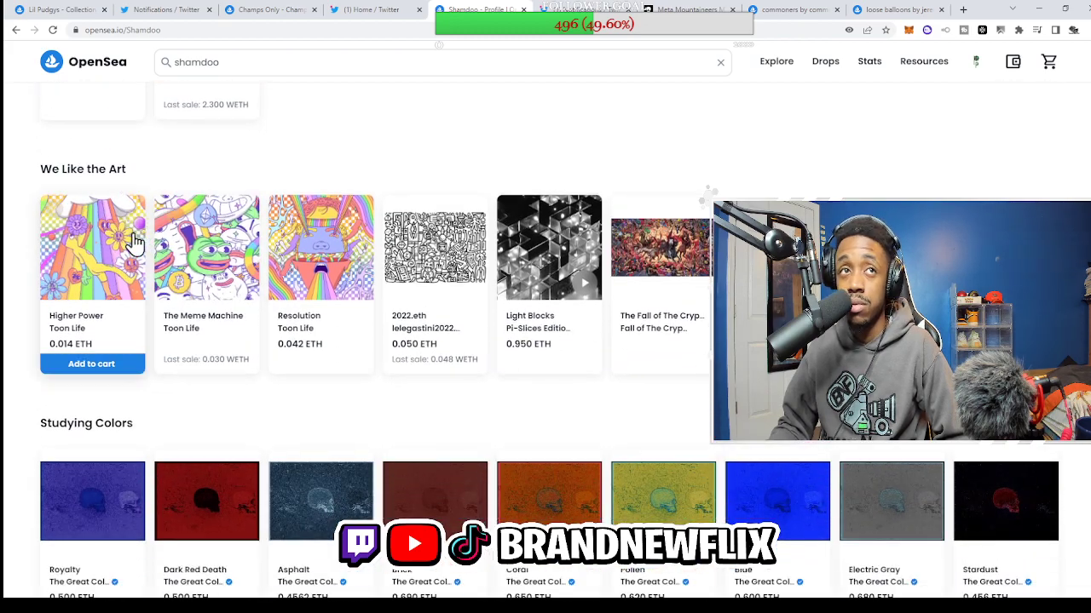
{"action": "scroll", "coordinate": [134, 242], "scroll_direction": "down", "scroll_amount": 6}
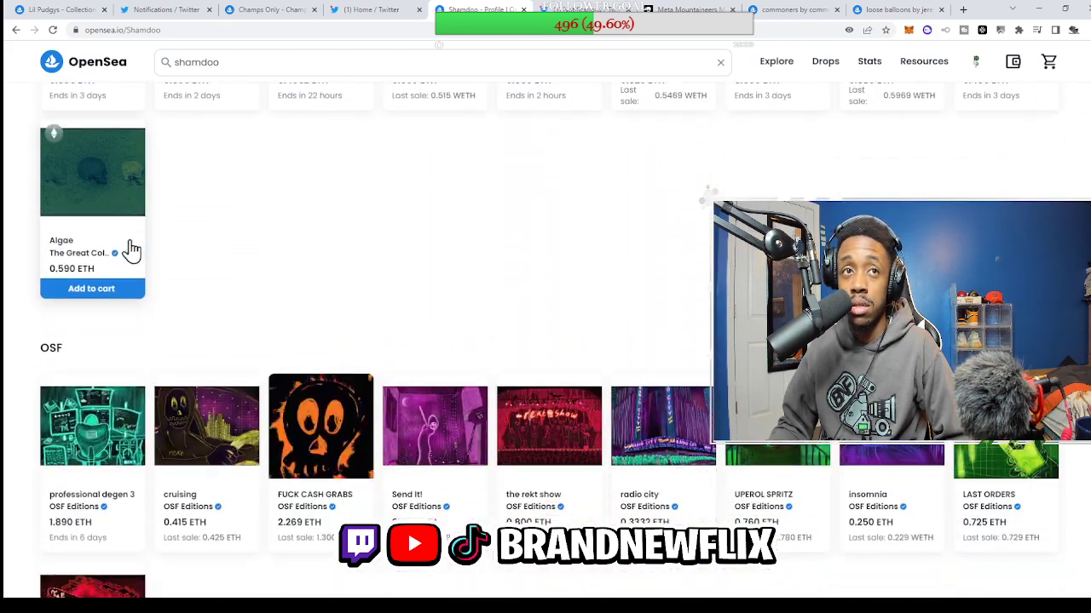
{"action": "scroll", "coordinate": [132, 249], "scroll_direction": "down", "scroll_amount": 8}
{"action": "scroll", "coordinate": [134, 248], "scroll_direction": "down", "scroll_amount": 1}
{"action": "scroll", "coordinate": [300, 383], "scroll_direction": "up", "scroll_amount": 5}
{"action": "scroll", "coordinate": [300, 382], "scroll_direction": "up", "scroll_amount": 10}
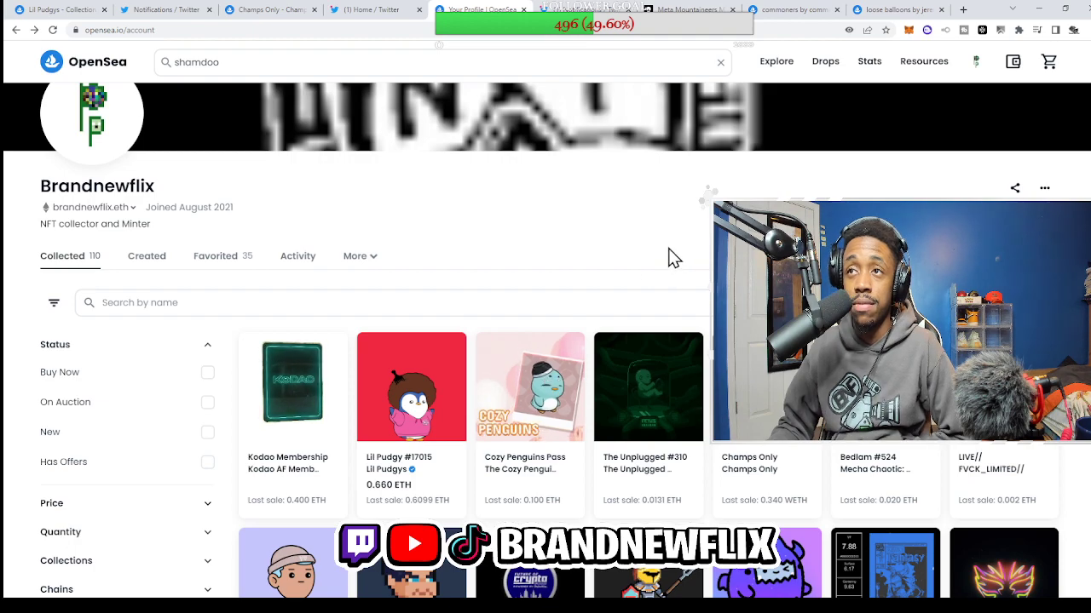
In your own collected items, start a hide selection with Cozy Penguins Pass, Kodao Membership, The Unplugged #310 and LIVE// FVCK_LIMITED//
{"action": "scroll", "coordinate": [358, 273], "scroll_direction": "down", "scroll_amount": 2}
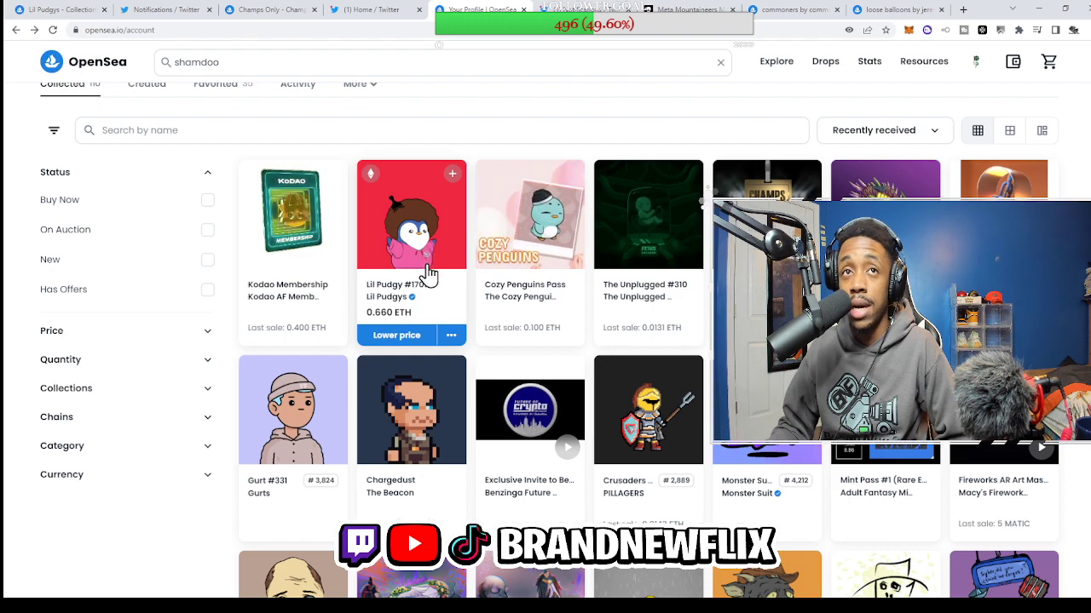
{"action": "mouse_move", "coordinate": [498, 312]}
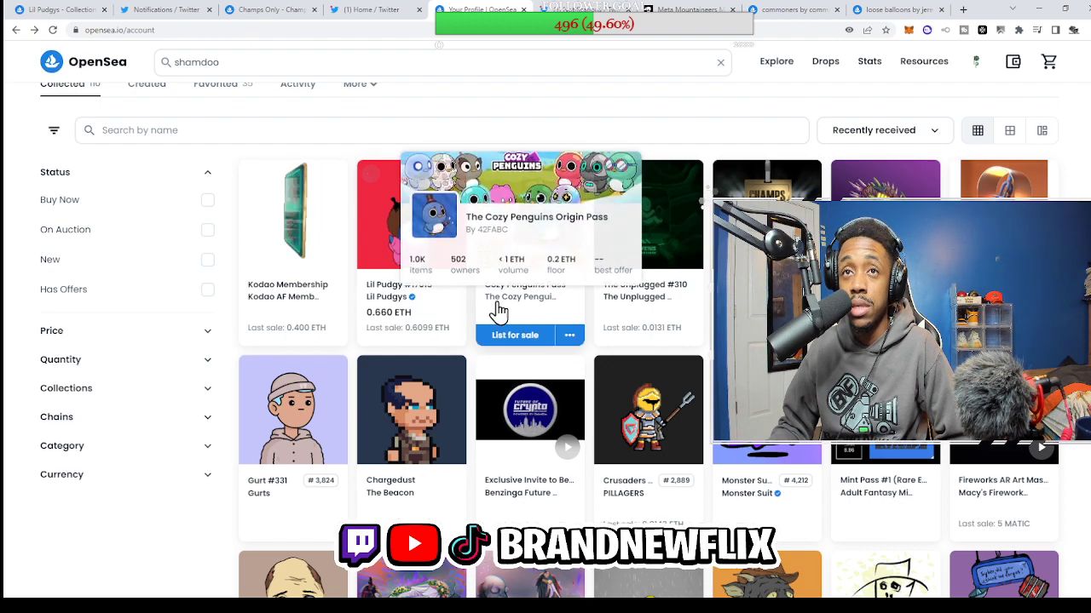
{"action": "left_click", "coordinate": [570, 337]}
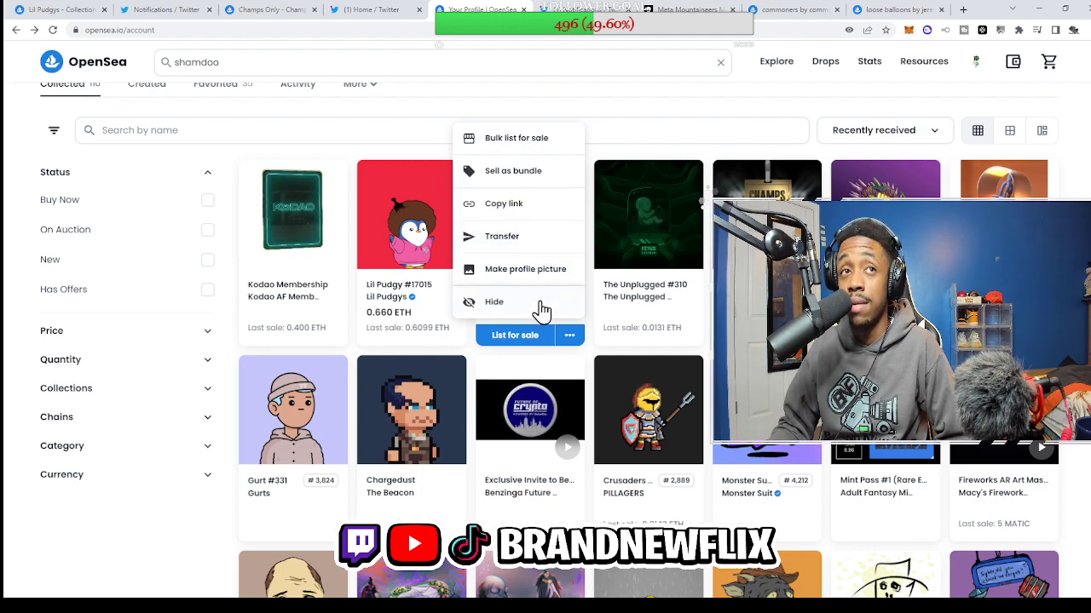
{"action": "left_click", "coordinate": [495, 301]}
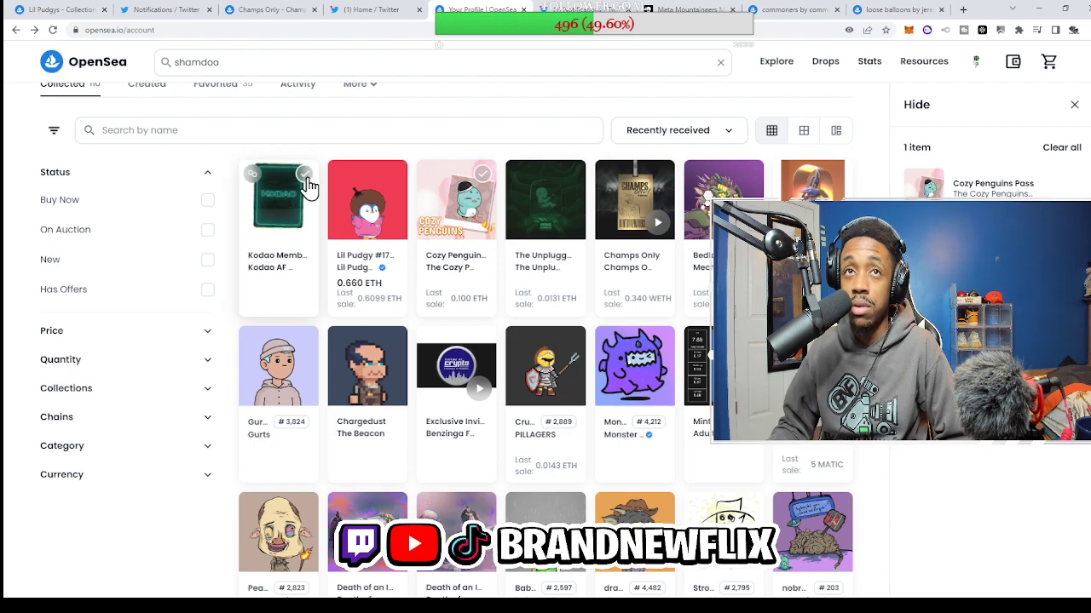
{"action": "left_click", "coordinate": [572, 175]}
{"action": "left_click", "coordinate": [840, 175]}
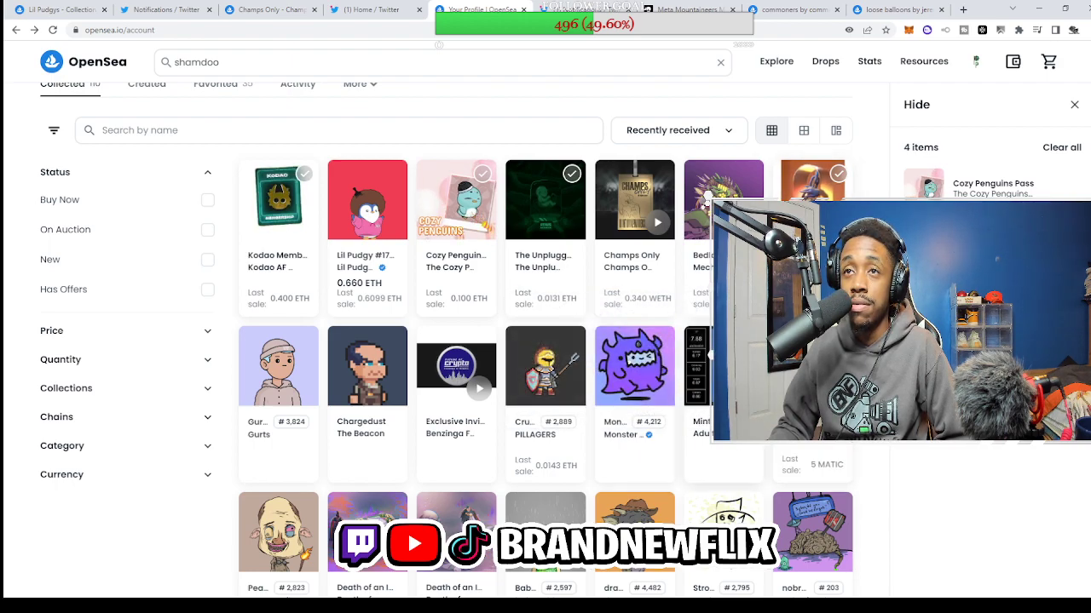
Add Mint Pass #1, Monster Suit #3539, the Macy's Fireworks mask, Crusaders #4060, the Benzinga Exclusive Invite and Gurt #331 to the hide selection
{"action": "left_click", "coordinate": [697, 366]}
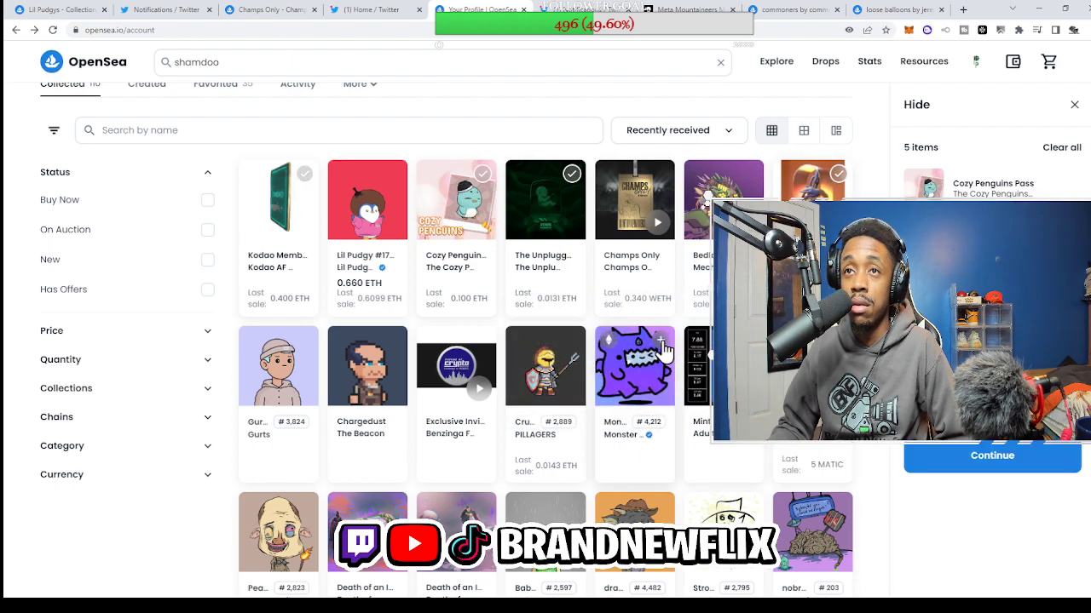
{"action": "left_click", "coordinate": [635, 366]}
{"action": "left_click", "coordinate": [812, 366]}
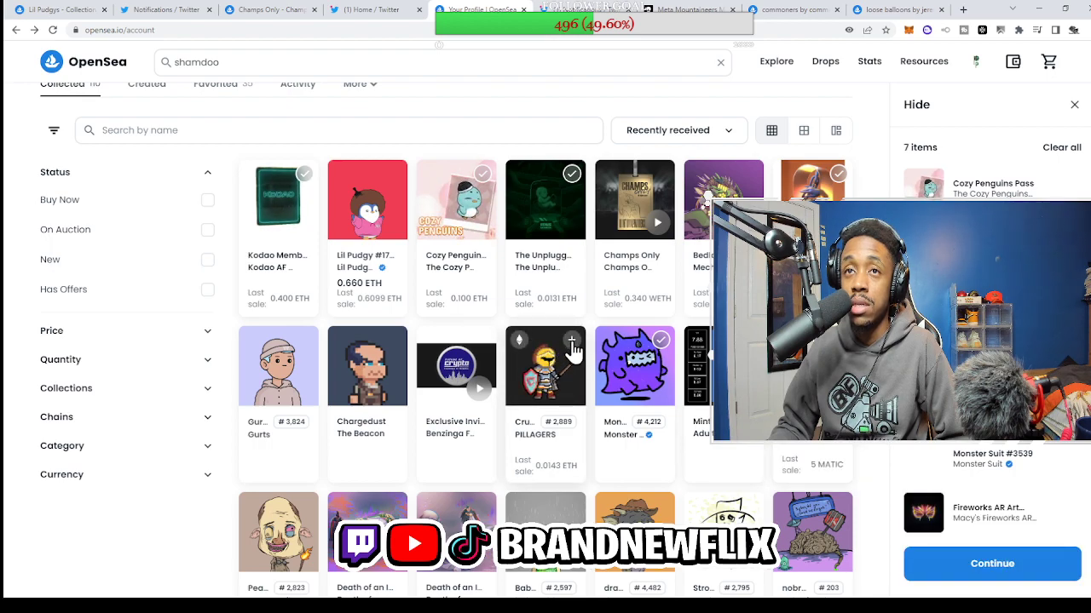
{"action": "left_click", "coordinate": [573, 350]}
{"action": "left_click", "coordinate": [478, 358]}
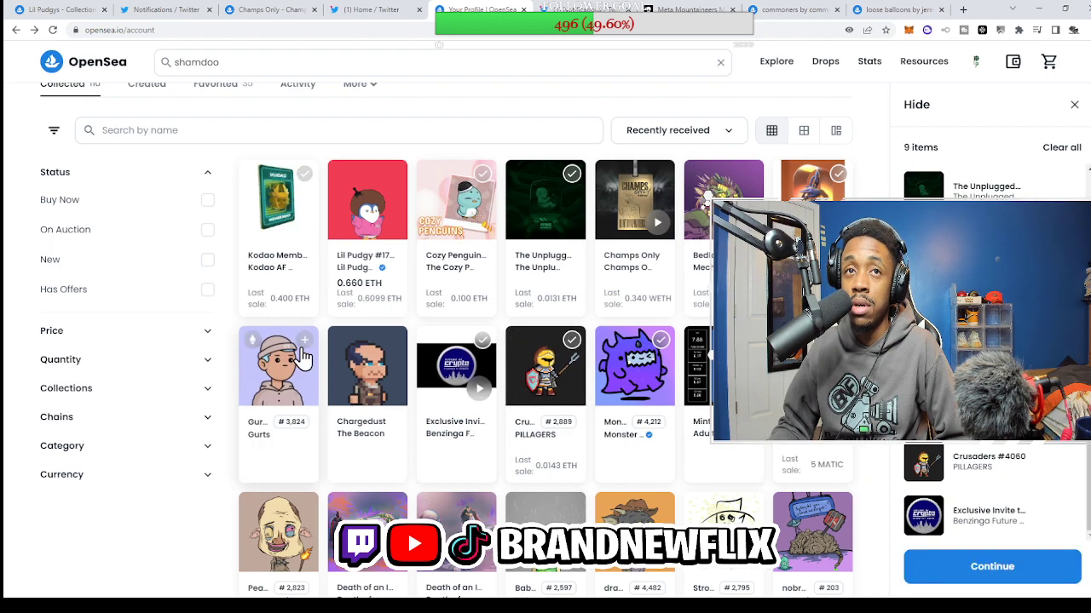
{"action": "left_click", "coordinate": [305, 343]}
Add the Peasantville, both Death of an Immortal, BabyPablos, dragontown, StrokesNFT and nobraincell items to the hide selection
{"action": "scroll", "coordinate": [315, 366], "scroll_direction": "down", "scroll_amount": 2}
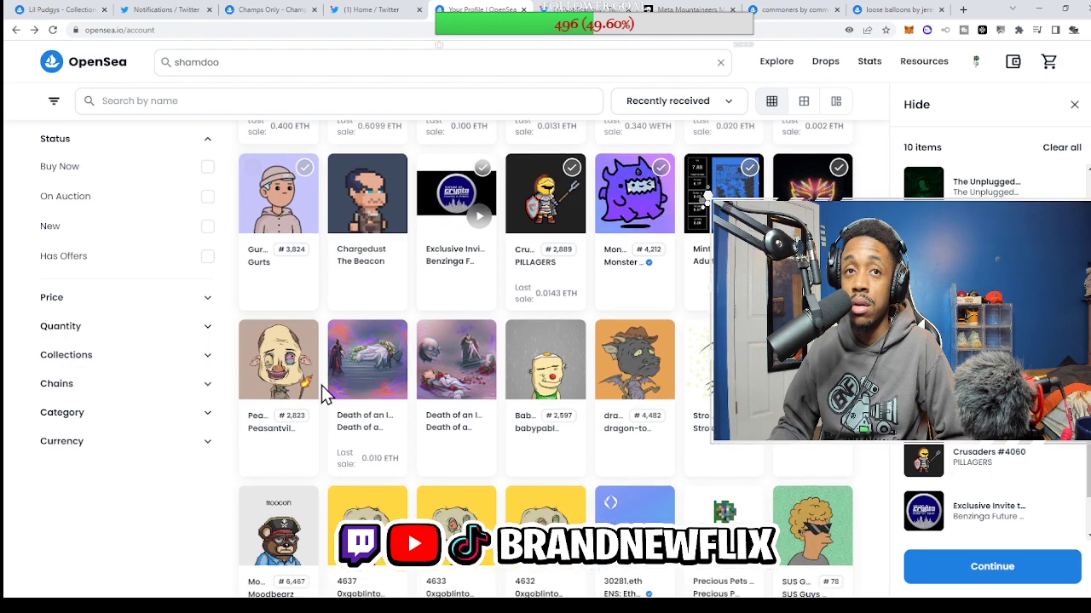
{"action": "left_click", "coordinate": [305, 336]}
{"action": "left_click", "coordinate": [396, 345]}
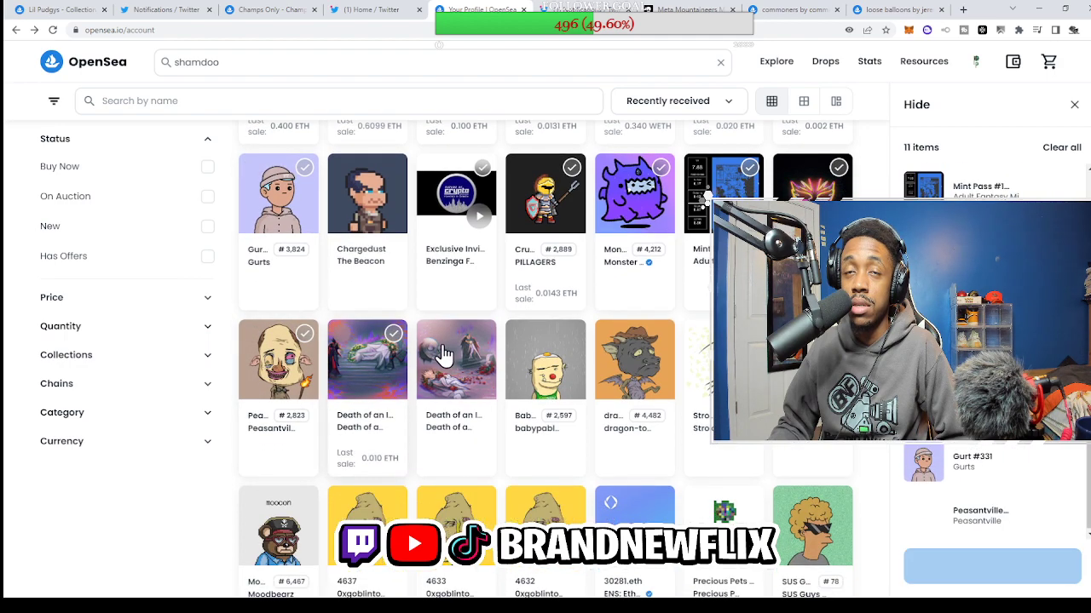
{"action": "left_click", "coordinate": [477, 348]}
{"action": "left_click", "coordinate": [579, 345]}
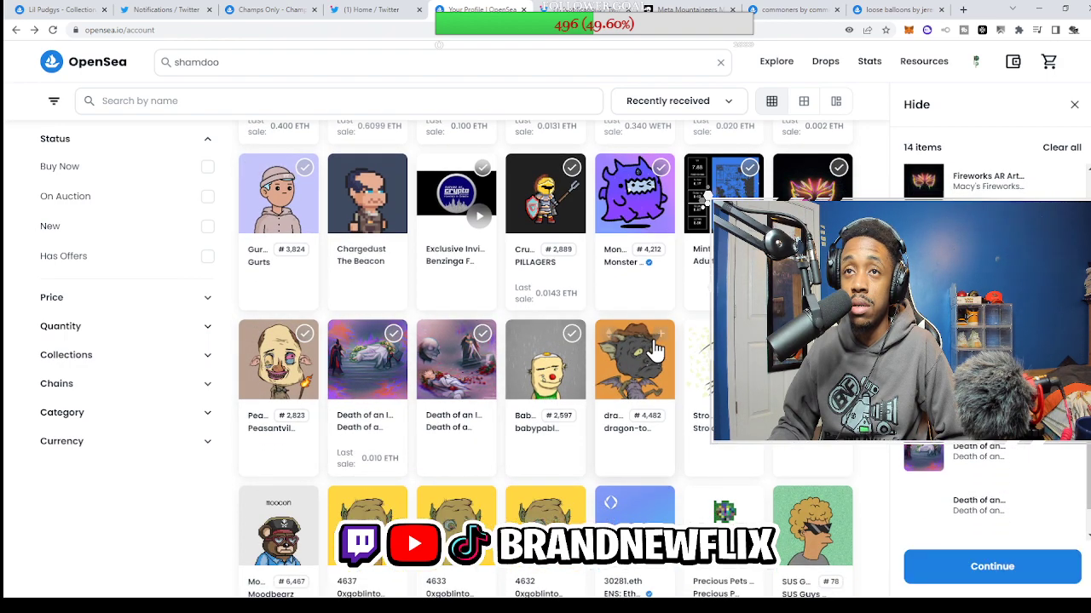
{"action": "left_click", "coordinate": [657, 340]}
{"action": "left_click", "coordinate": [750, 333]}
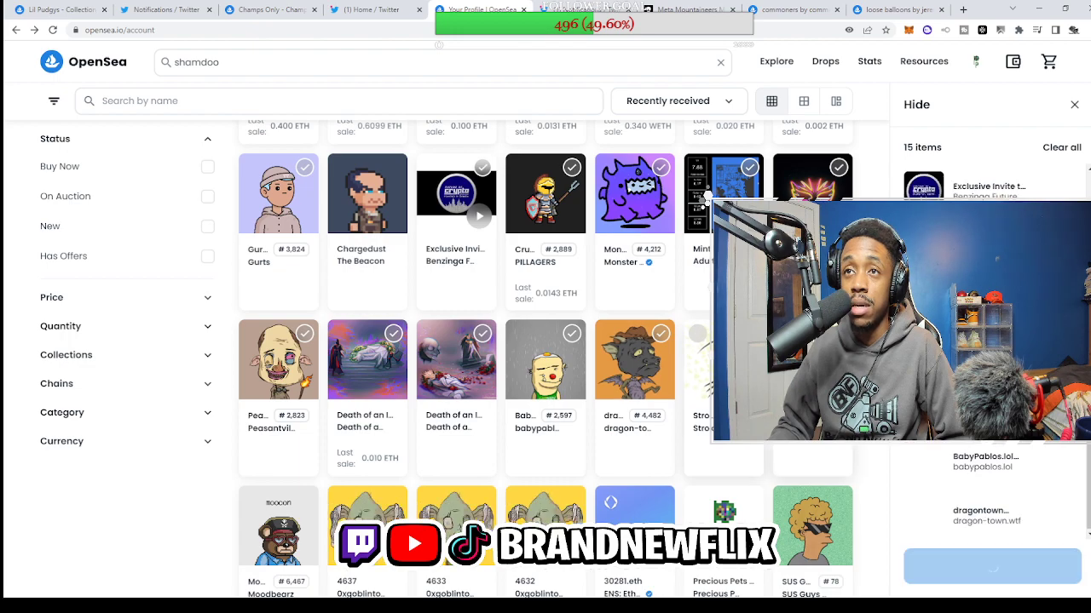
{"action": "left_click", "coordinate": [838, 333]}
Add the Moodbearz bear and the 0xgoblintown items 4637, 4633 and 4632 to the hide selection
{"action": "scroll", "coordinate": [541, 384], "scroll_direction": "down", "scroll_amount": 3}
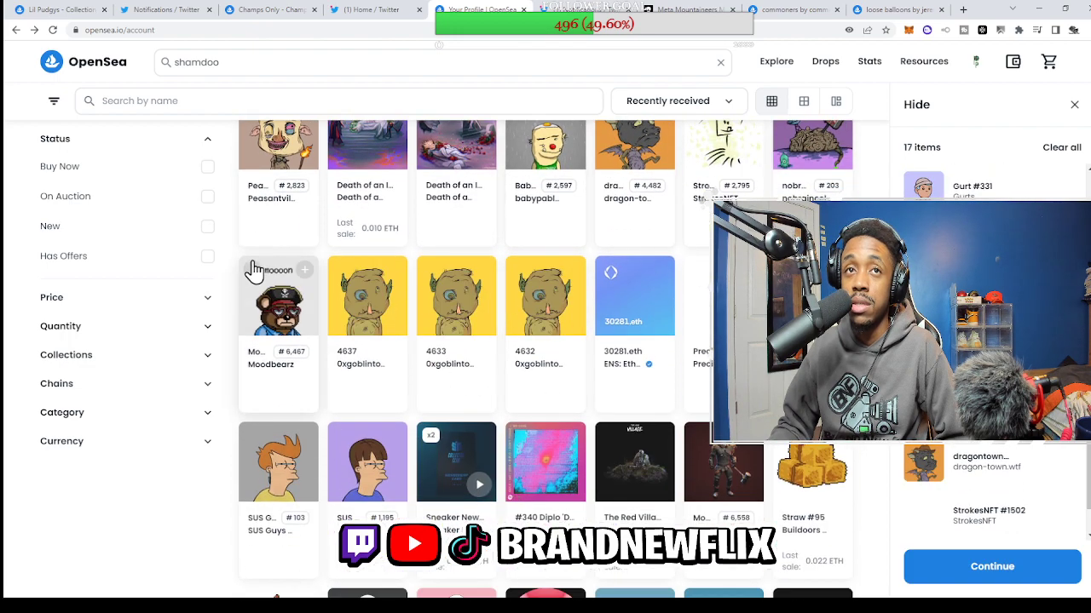
{"action": "left_click", "coordinate": [300, 274]}
{"action": "left_click", "coordinate": [387, 286]}
{"action": "left_click", "coordinate": [484, 277]}
{"action": "left_click", "coordinate": [574, 278]}
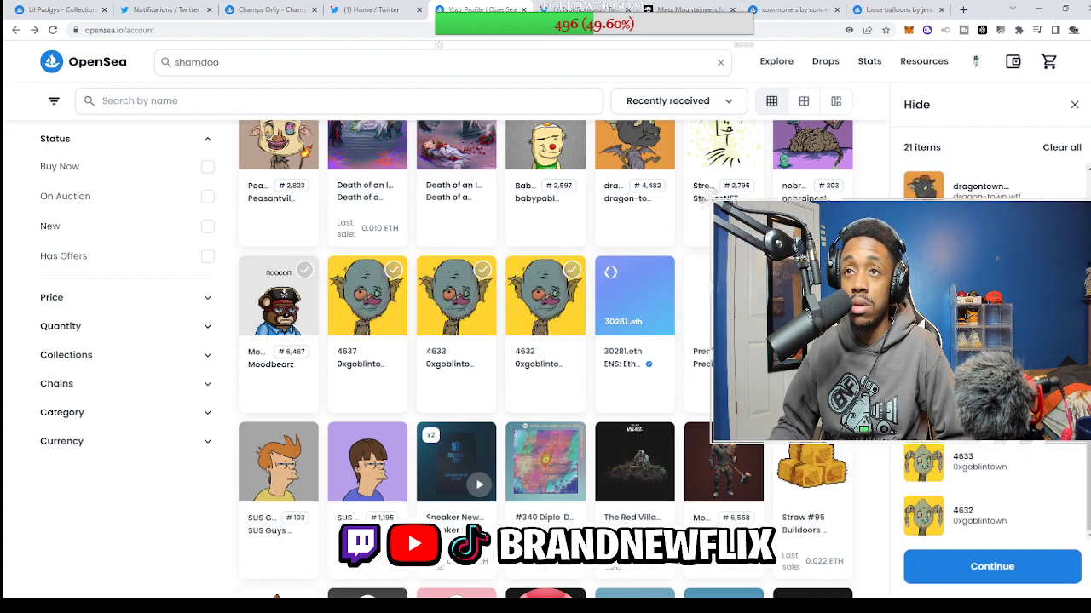
Include SUS Guys #1063, review the selection and hide all the selected items from the profile
{"action": "scroll", "coordinate": [331, 356], "scroll_direction": "down", "scroll_amount": 1}
{"action": "scroll", "coordinate": [330, 356], "scroll_direction": "up", "scroll_amount": 3}
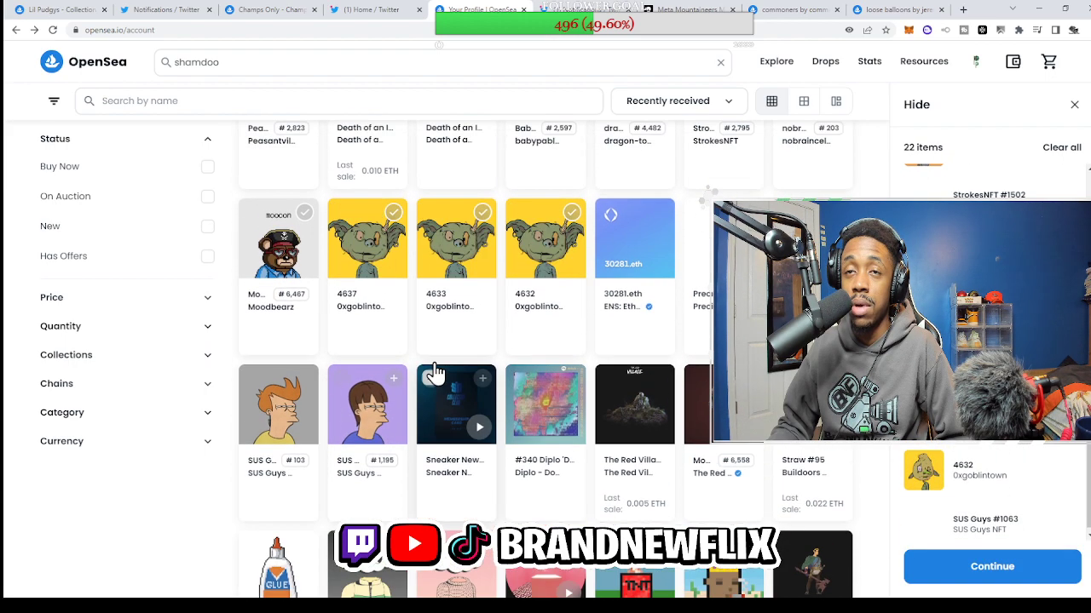
{"action": "scroll", "coordinate": [535, 426], "scroll_direction": "down", "scroll_amount": 2}
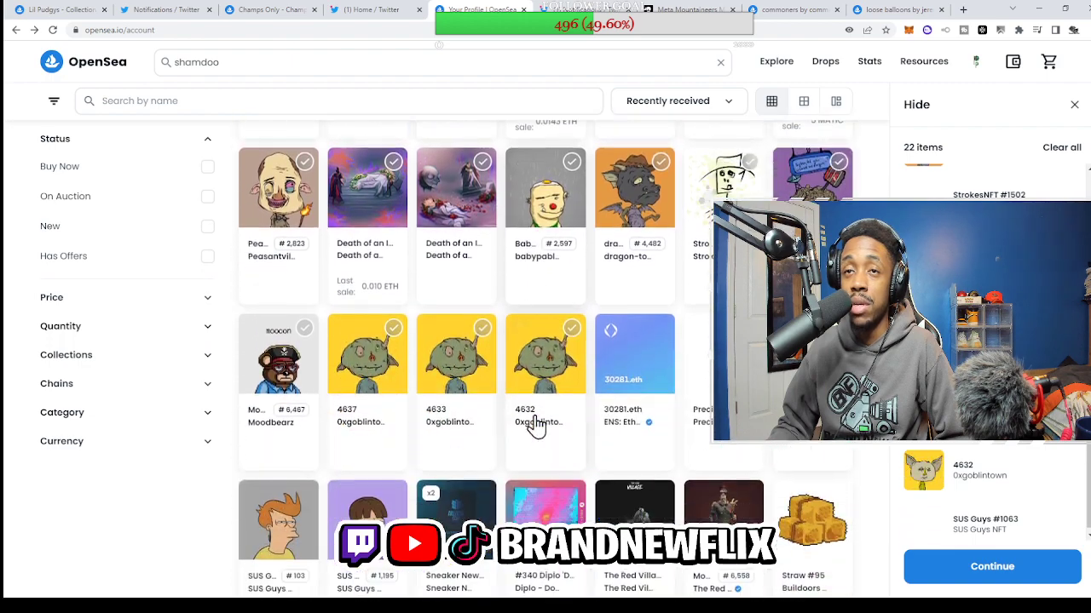
{"action": "scroll", "coordinate": [426, 400], "scroll_direction": "up", "scroll_amount": 2}
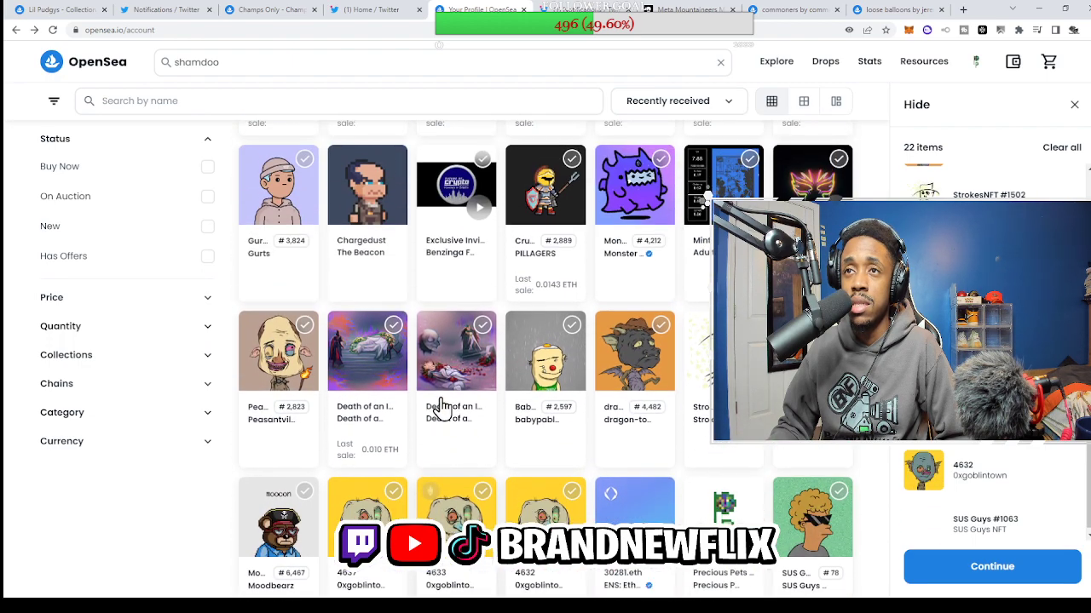
{"action": "scroll", "coordinate": [645, 500], "scroll_direction": "down", "scroll_amount": 1}
{"action": "mouse_move", "coordinate": [641, 492]}
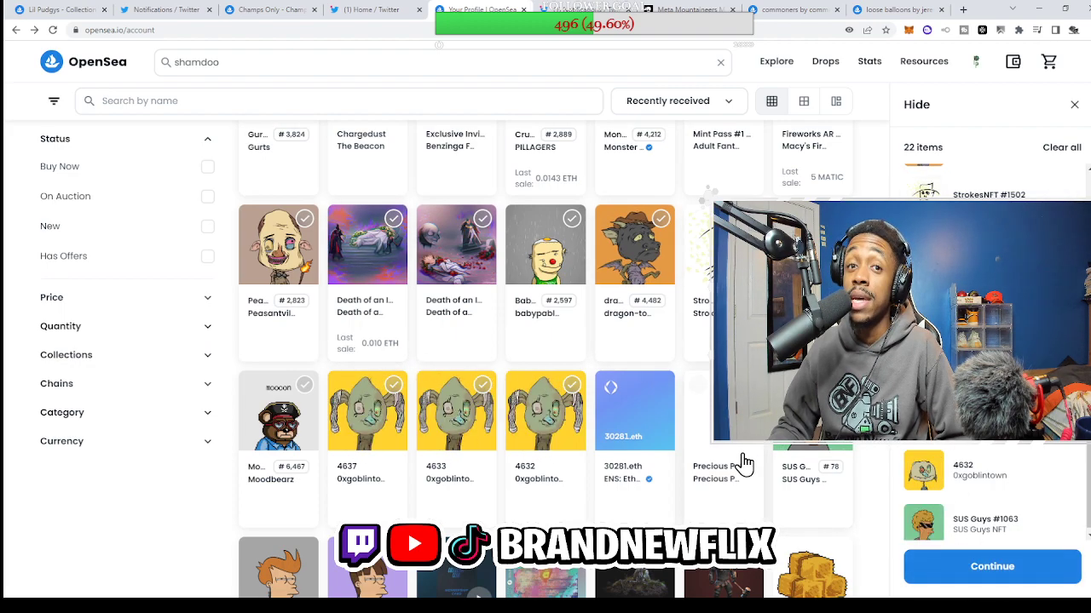
{"action": "left_click", "coordinate": [1002, 578]}
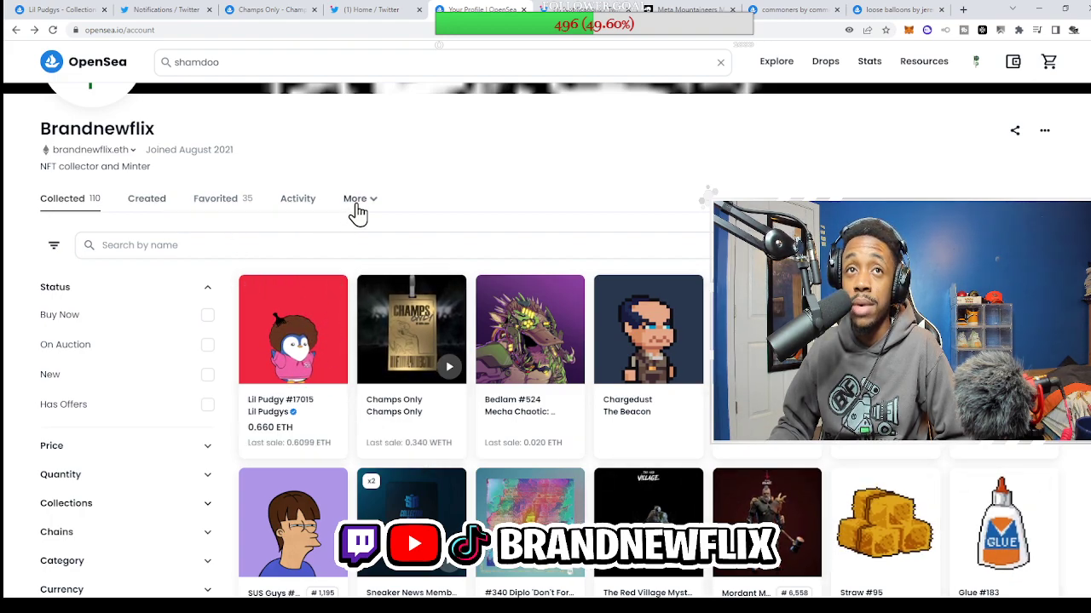
Open the profile's Hidden items and look through everything that has been hidden
{"action": "left_click", "coordinate": [359, 211]}
{"action": "left_click", "coordinate": [359, 211]}
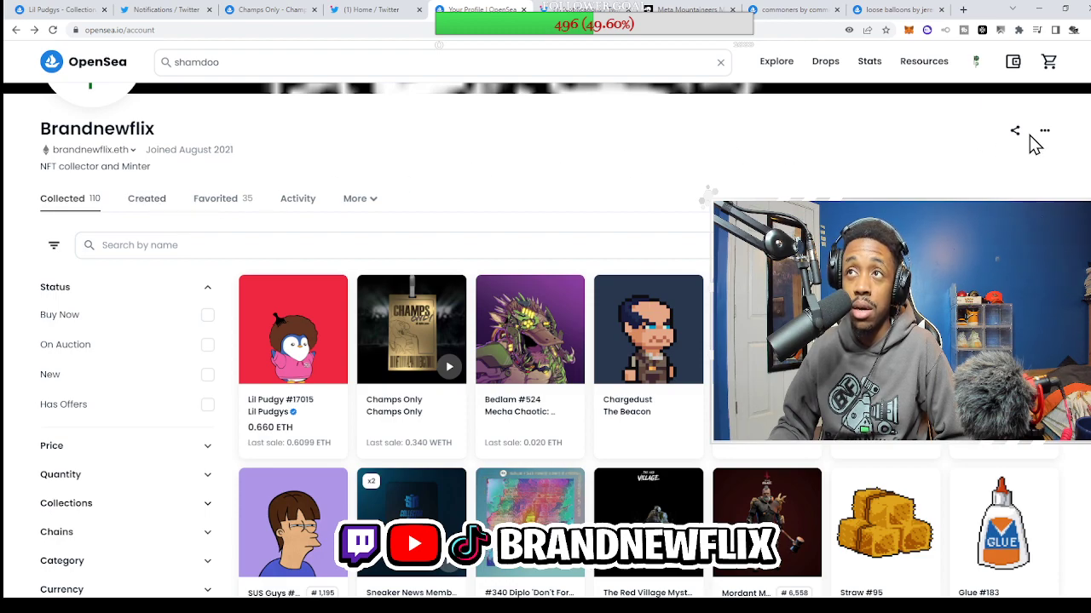
{"action": "scroll", "coordinate": [1043, 147], "scroll_direction": "up", "scroll_amount": 2}
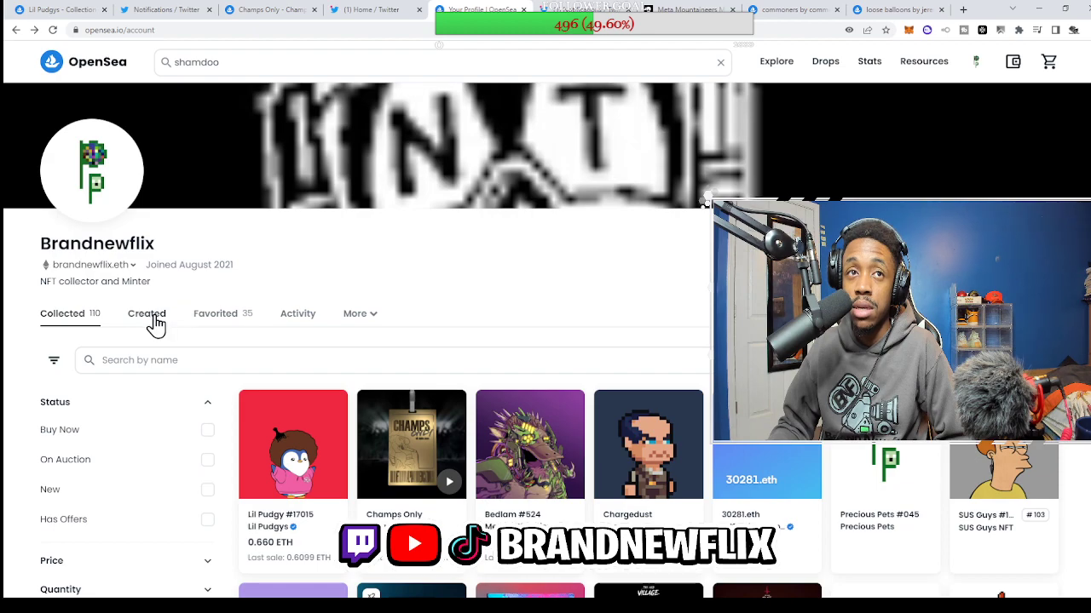
{"action": "left_click", "coordinate": [379, 322]}
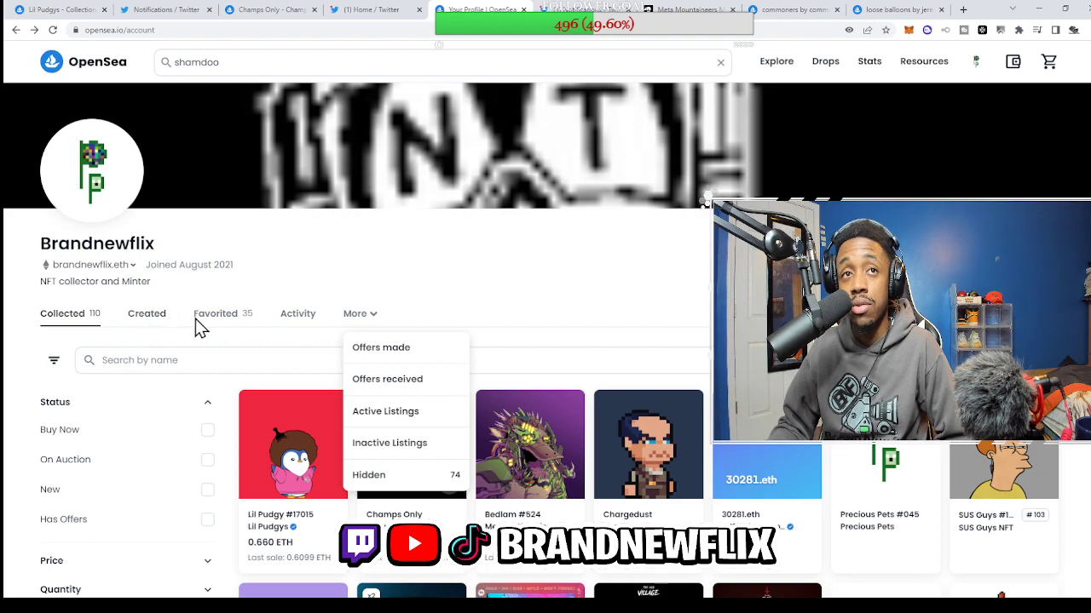
{"action": "left_click", "coordinate": [424, 481]}
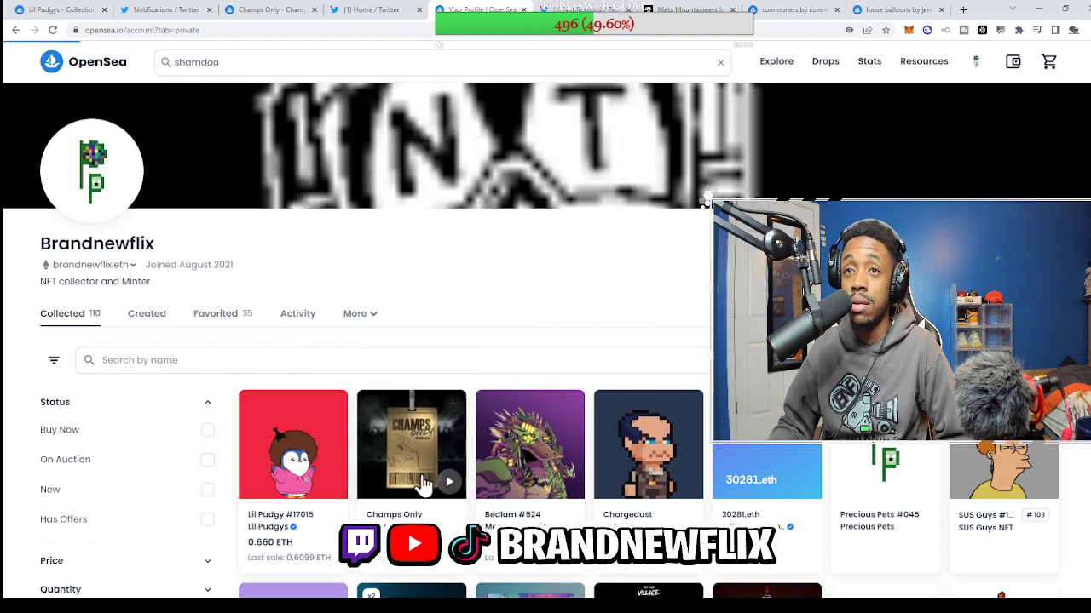
{"action": "scroll", "coordinate": [409, 477], "scroll_direction": "down", "scroll_amount": 3}
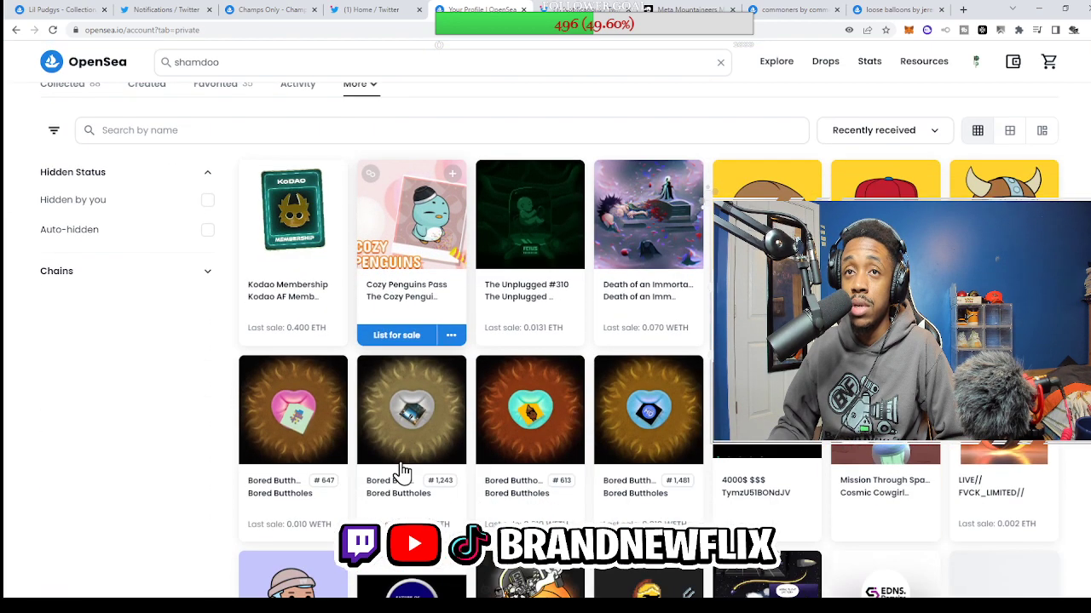
{"action": "scroll", "coordinate": [477, 393], "scroll_direction": "down", "scroll_amount": 8}
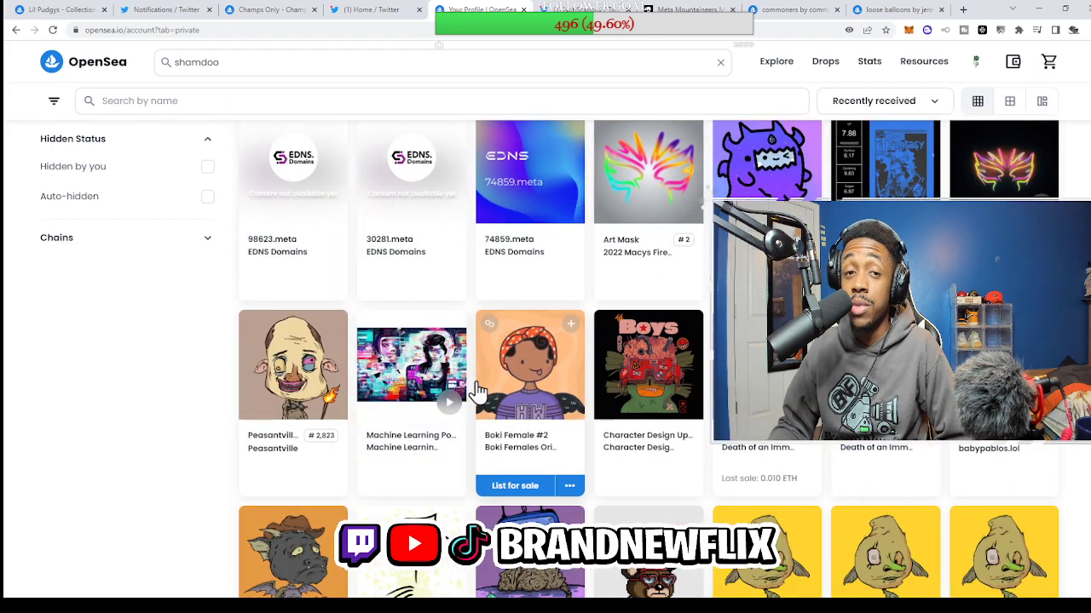
{"action": "scroll", "coordinate": [478, 390], "scroll_direction": "down", "scroll_amount": 2}
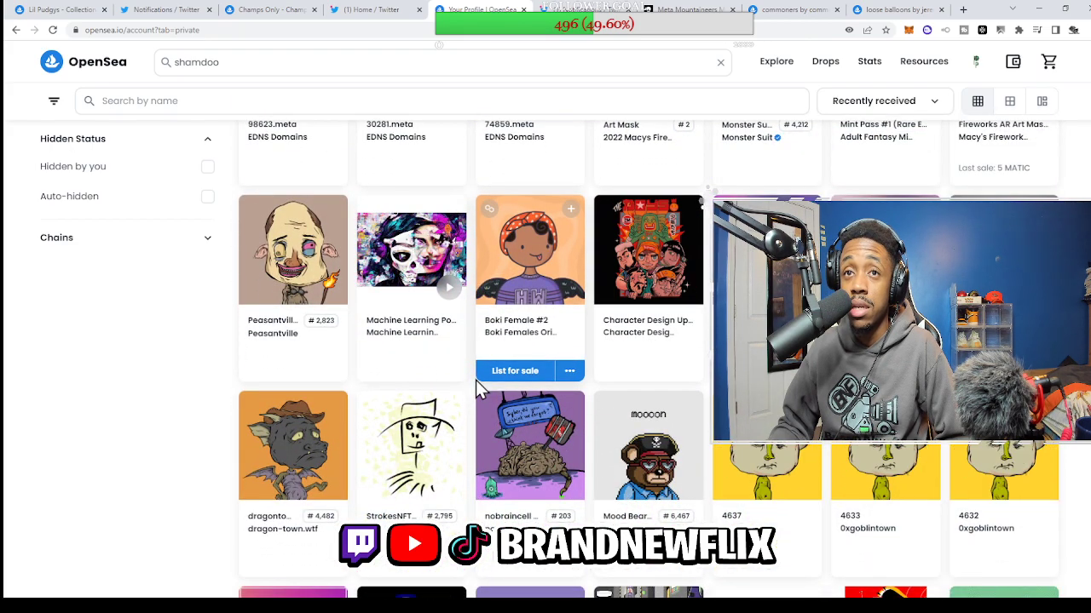
Look through the rest of the hidden items down to the end of the list
{"action": "scroll", "coordinate": [476, 380], "scroll_direction": "down", "scroll_amount": 2}
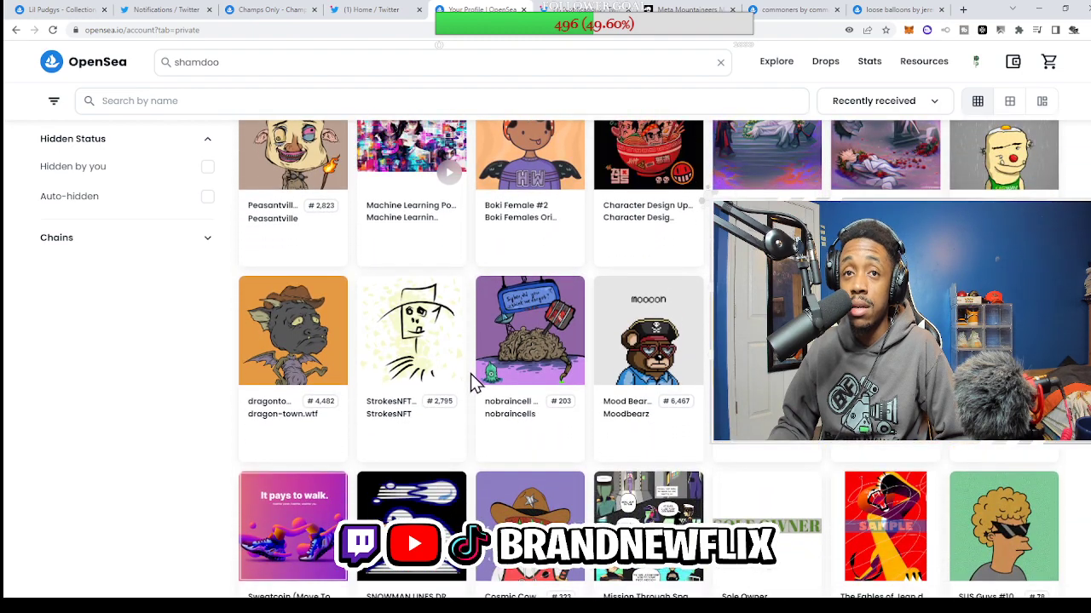
{"action": "scroll", "coordinate": [471, 375], "scroll_direction": "down", "scroll_amount": 3}
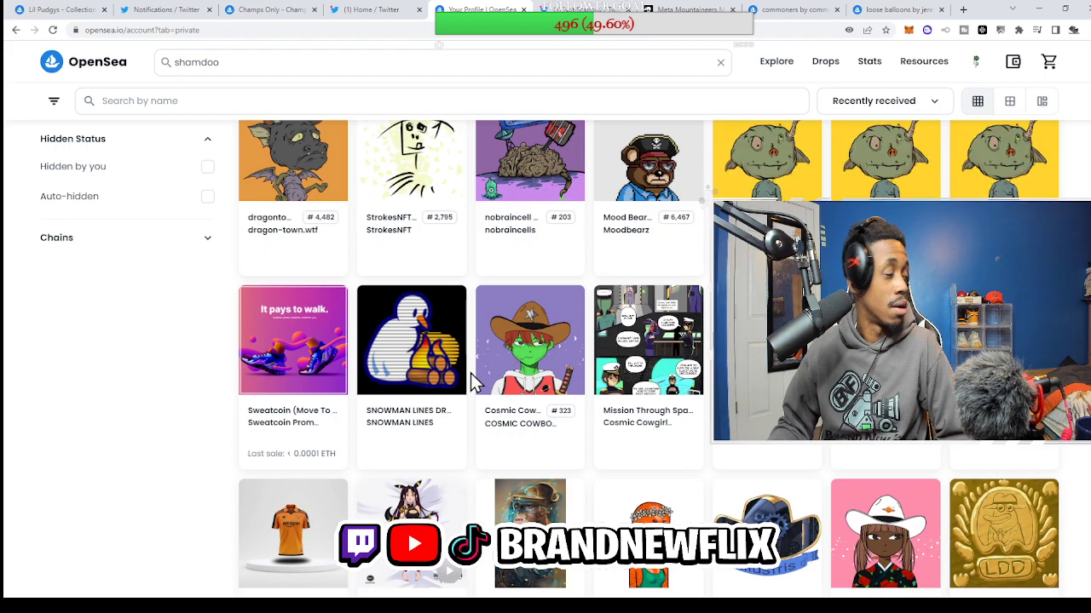
{"action": "scroll", "coordinate": [477, 382], "scroll_direction": "down", "scroll_amount": 1}
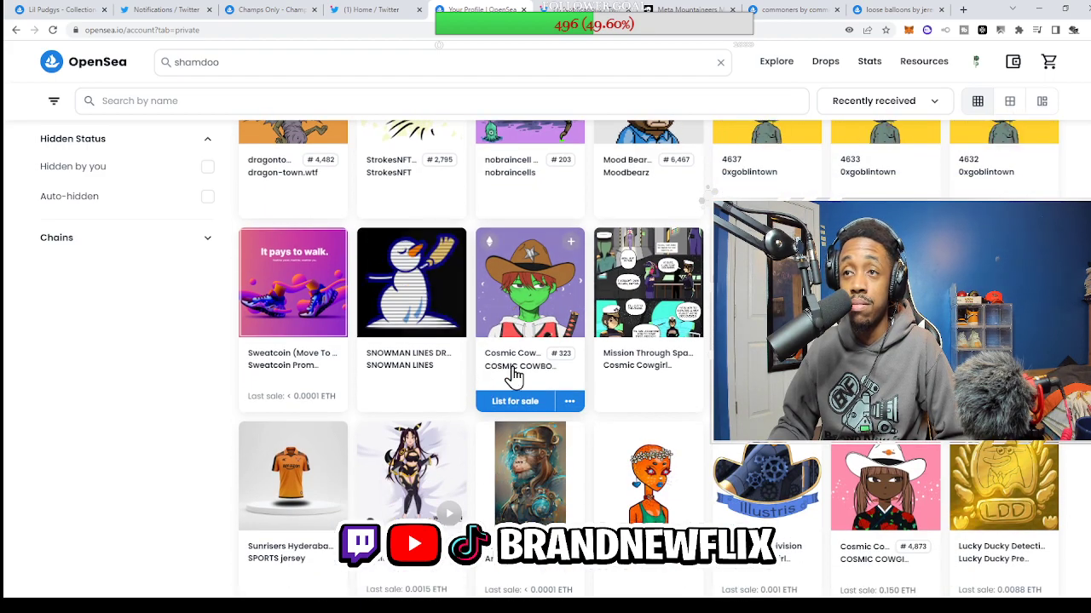
{"action": "scroll", "coordinate": [602, 360], "scroll_direction": "down", "scroll_amount": 5}
{"action": "scroll", "coordinate": [602, 362], "scroll_direction": "down", "scroll_amount": 6}
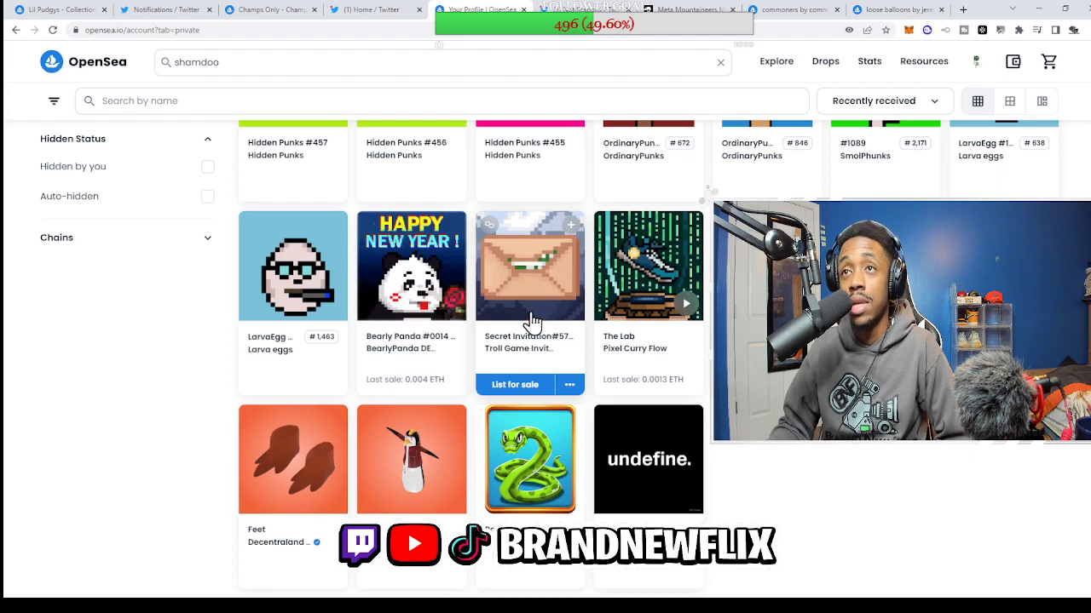
{"action": "mouse_move", "coordinate": [316, 342]}
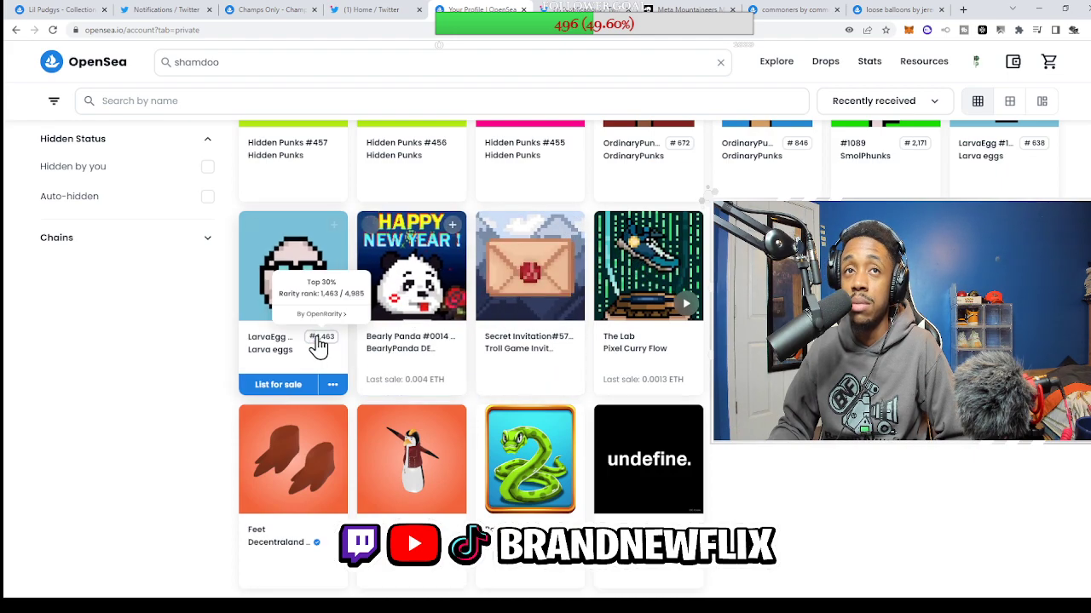
{"action": "scroll", "coordinate": [339, 333], "scroll_direction": "down", "scroll_amount": 10}
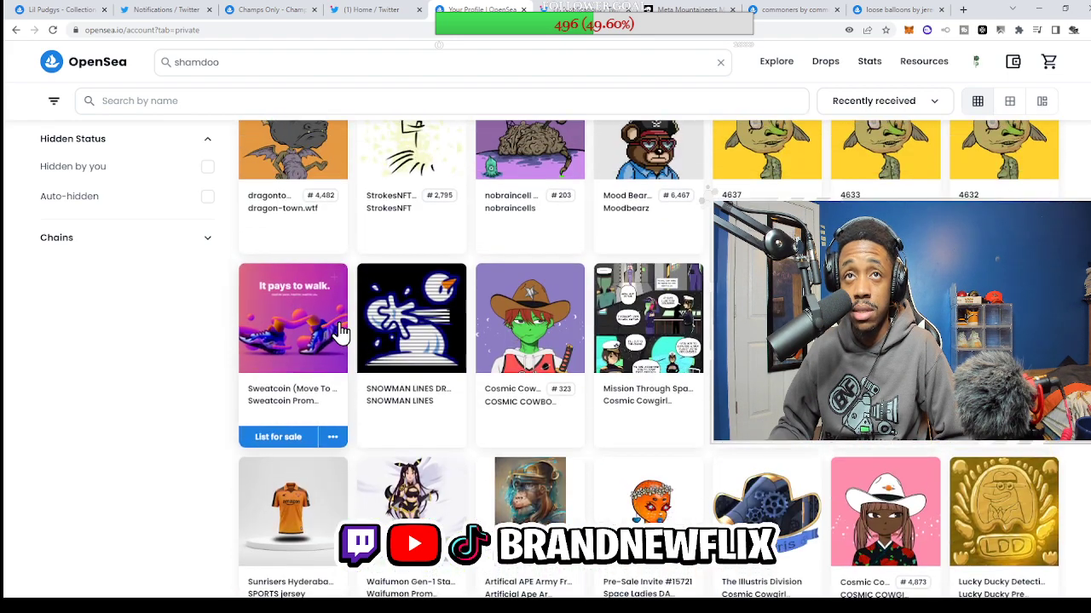
Return to the profile's collected items and look over the ones still on display
{"action": "scroll", "coordinate": [341, 345], "scroll_direction": "up", "scroll_amount": 10}
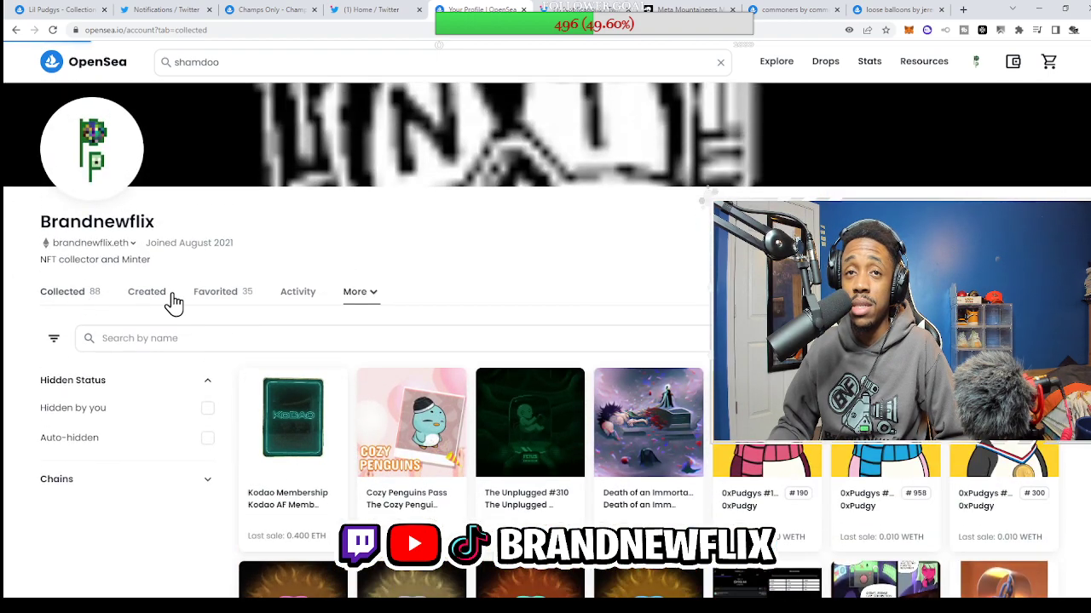
{"action": "scroll", "coordinate": [307, 362], "scroll_direction": "down", "scroll_amount": 1}
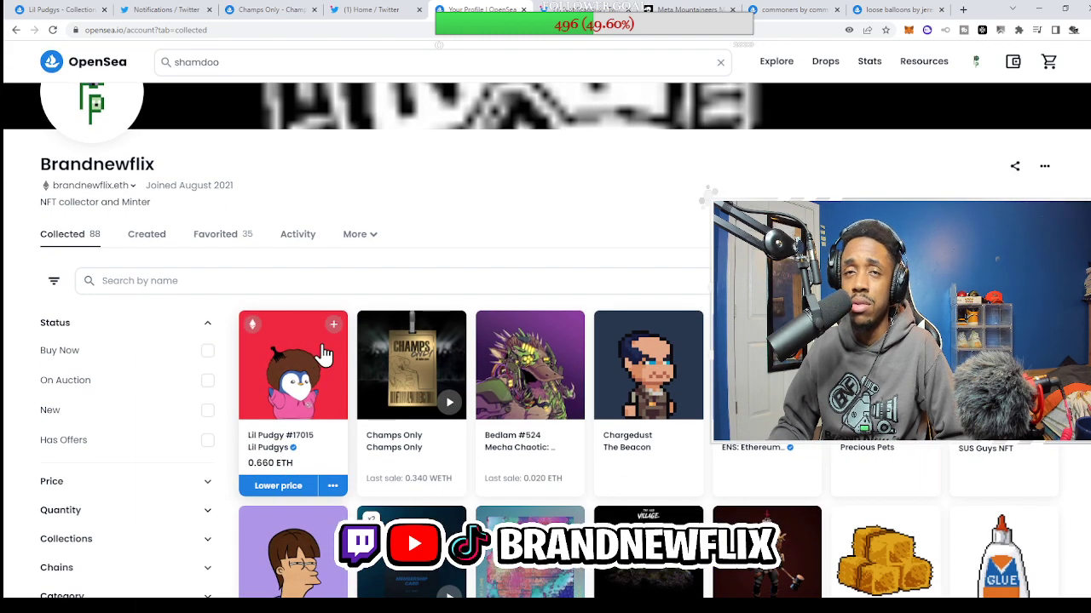
{"action": "scroll", "coordinate": [345, 345], "scroll_direction": "down", "scroll_amount": 1}
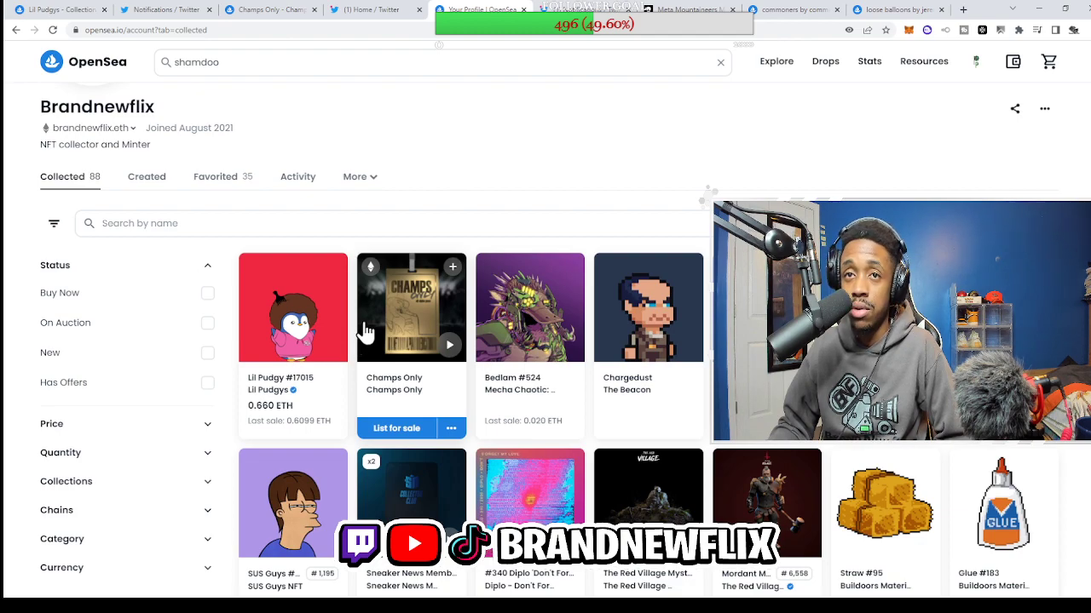
{"action": "scroll", "coordinate": [419, 364], "scroll_direction": "down", "scroll_amount": 3}
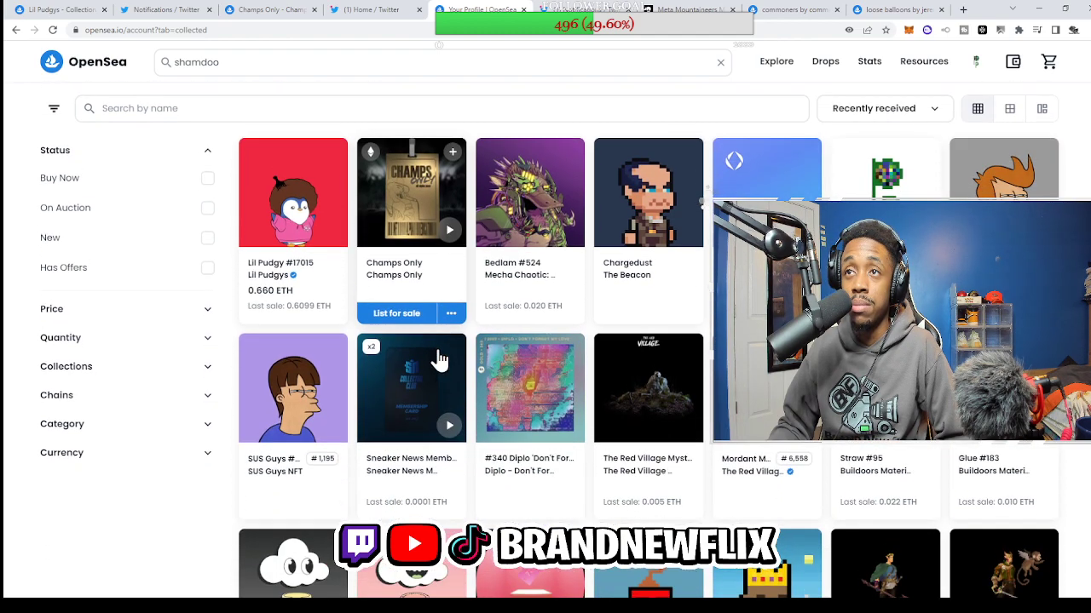
{"action": "scroll", "coordinate": [418, 347], "scroll_direction": "up", "scroll_amount": 3}
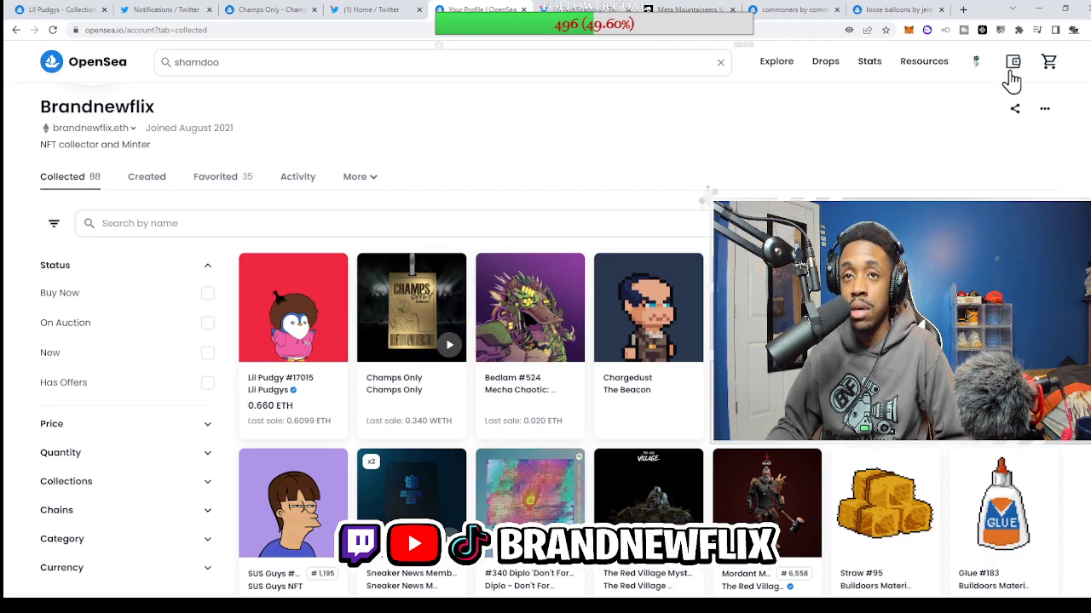
Open the profile's featured items settings and start creating a new section
{"action": "left_click", "coordinate": [1042, 112]}
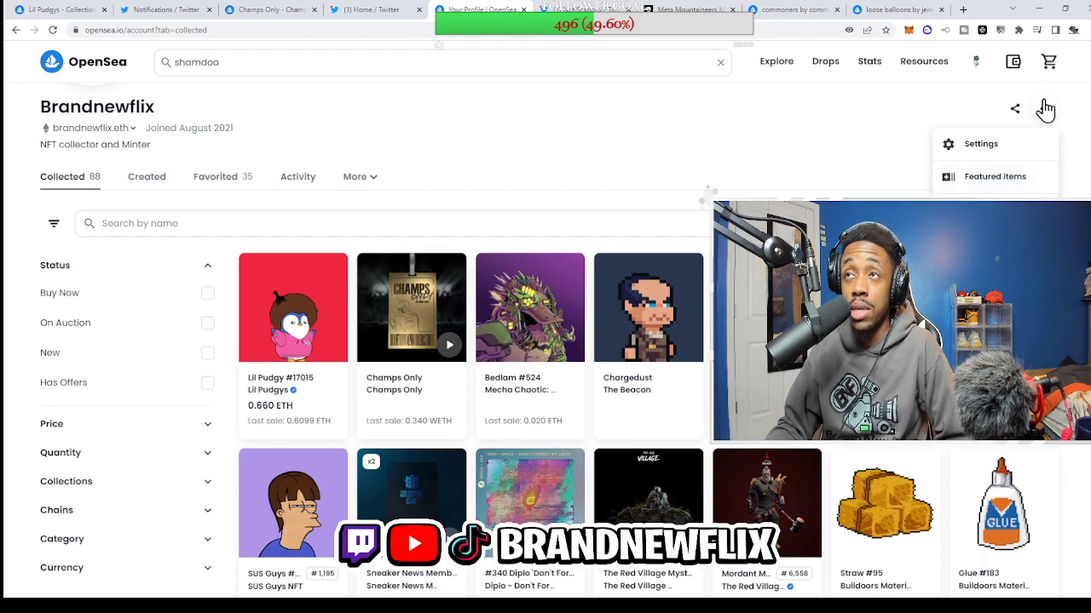
{"action": "left_click", "coordinate": [984, 179]}
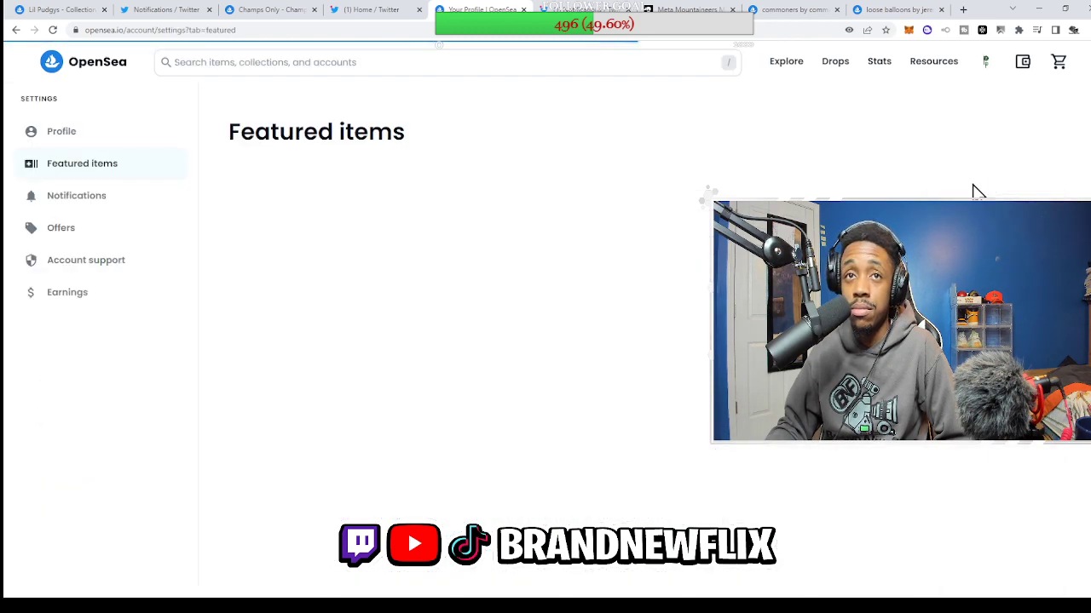
{"action": "left_click", "coordinate": [271, 247]}
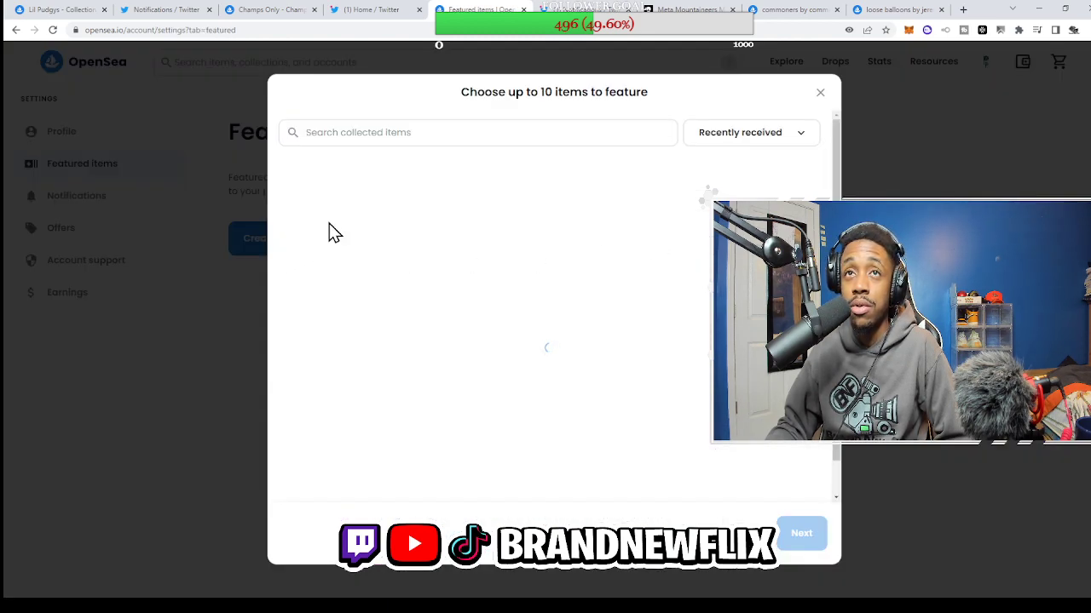
Search the collected items for "ENS Names", choose 30281.eth and brandnewflix.eth for the section, and accept their order
{"action": "left_click", "coordinate": [409, 132]}
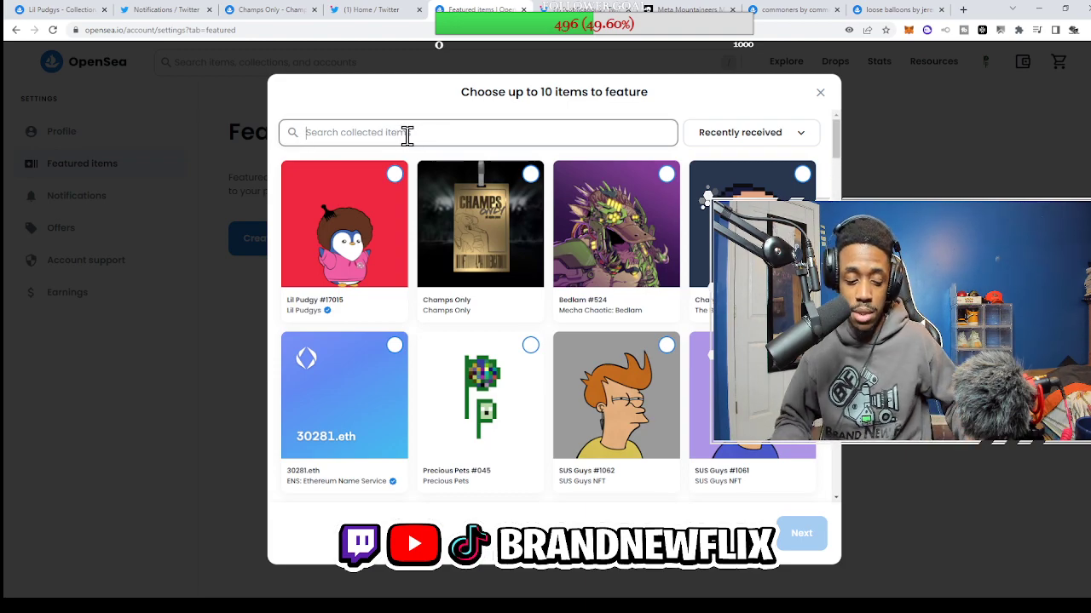
{"action": "type", "text": "ENS"}
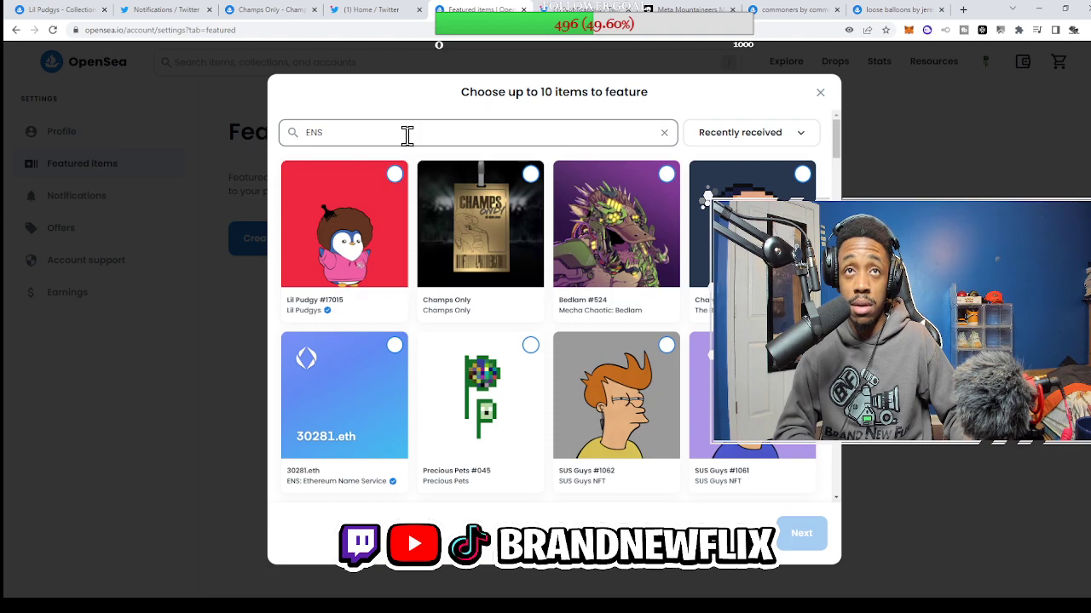
{"action": "type", "text": " Names"}
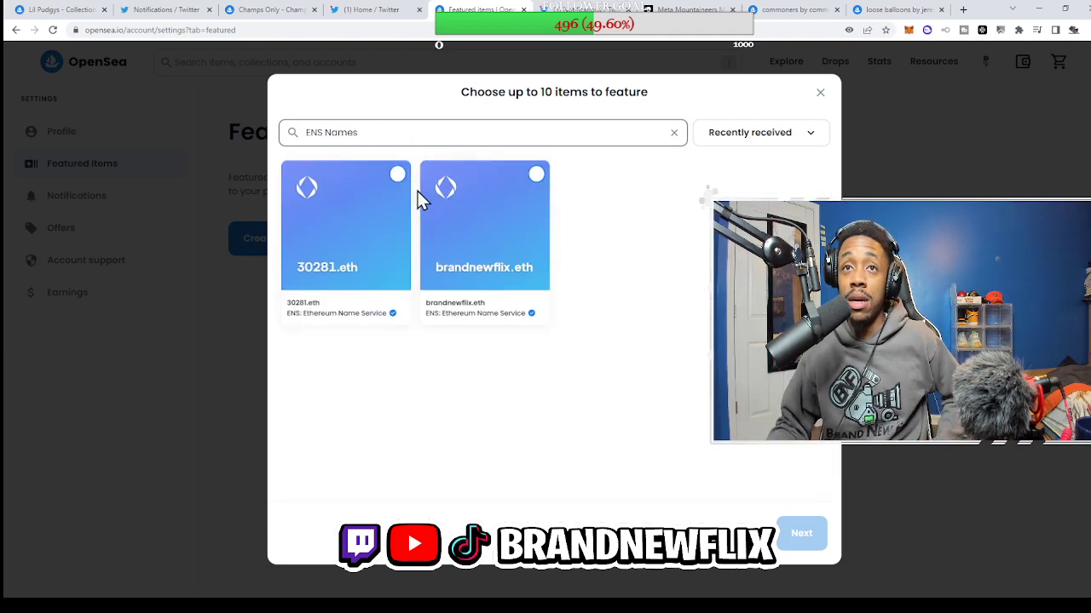
{"action": "left_click", "coordinate": [397, 179]}
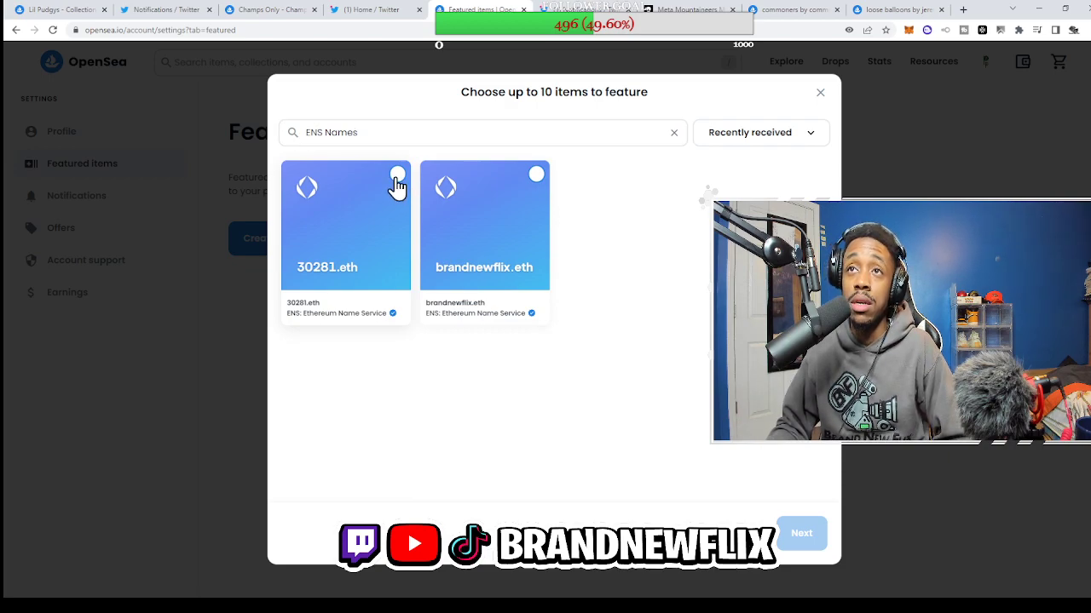
{"action": "left_click", "coordinate": [534, 179]}
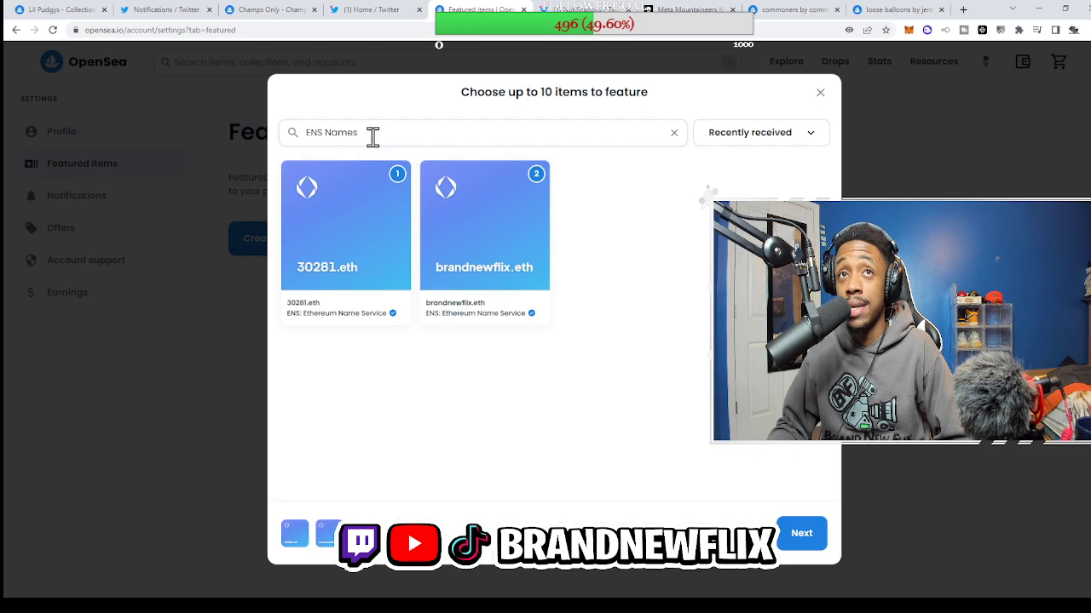
{"action": "left_click", "coordinate": [801, 535]}
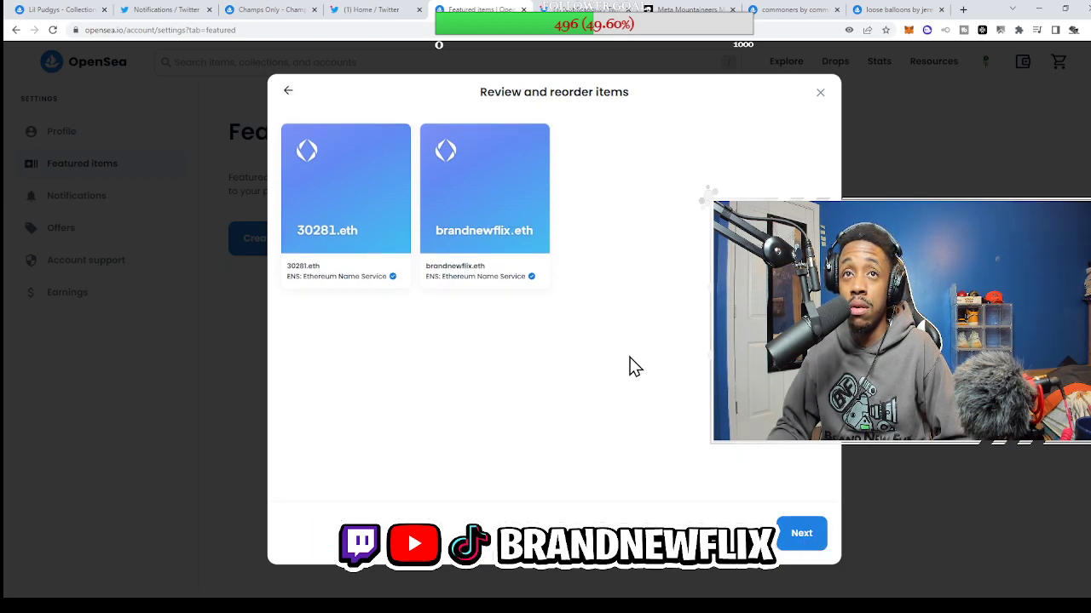
{"action": "left_click", "coordinate": [805, 535]}
Title the featured section "ENS Names", describe it as "Willing to sell for the right price" and save it
{"action": "left_click", "coordinate": [456, 239]}
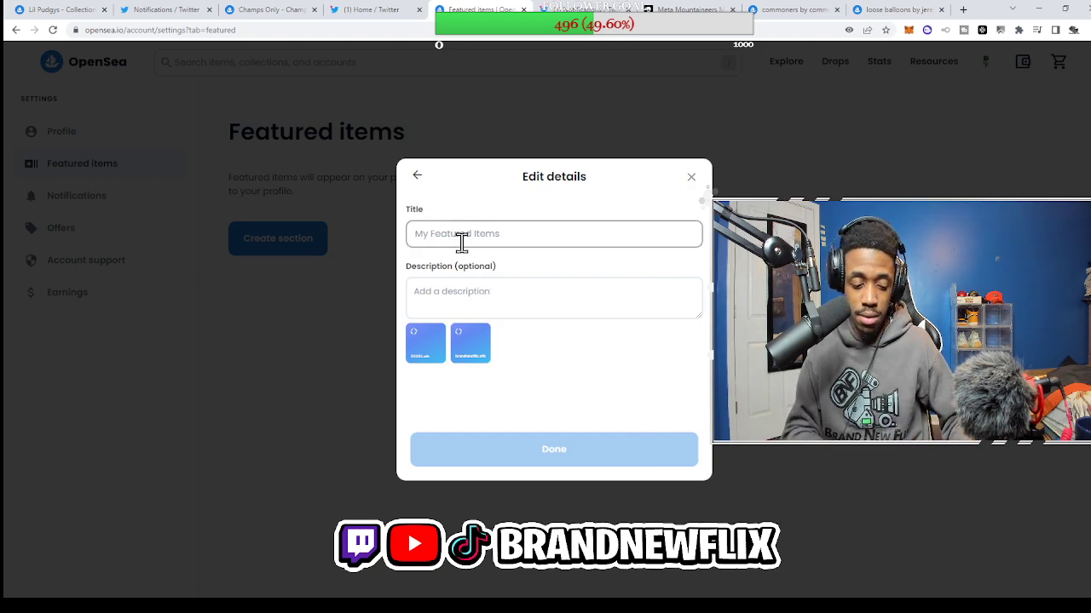
{"action": "type", "text": "ENS Names"}
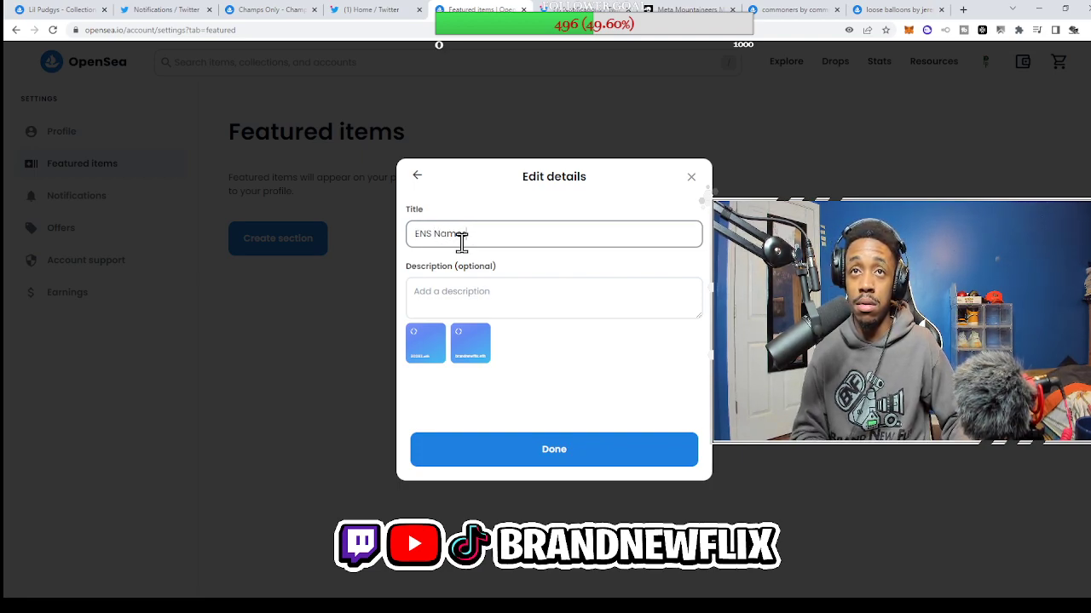
{"action": "left_click", "coordinate": [495, 298]}
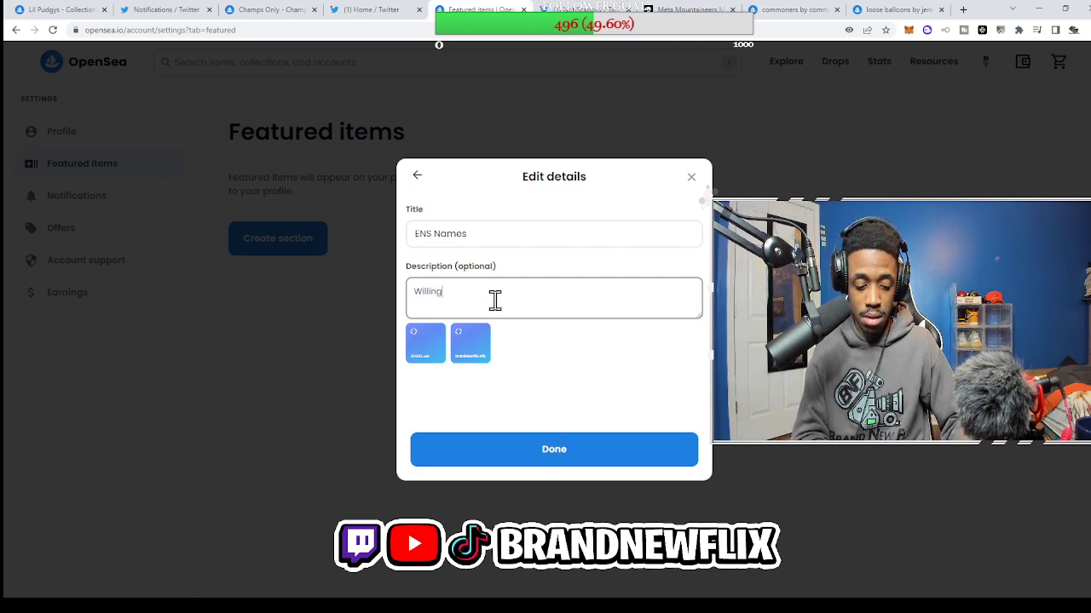
{"action": "type", "text": "Willing to sell for t"}
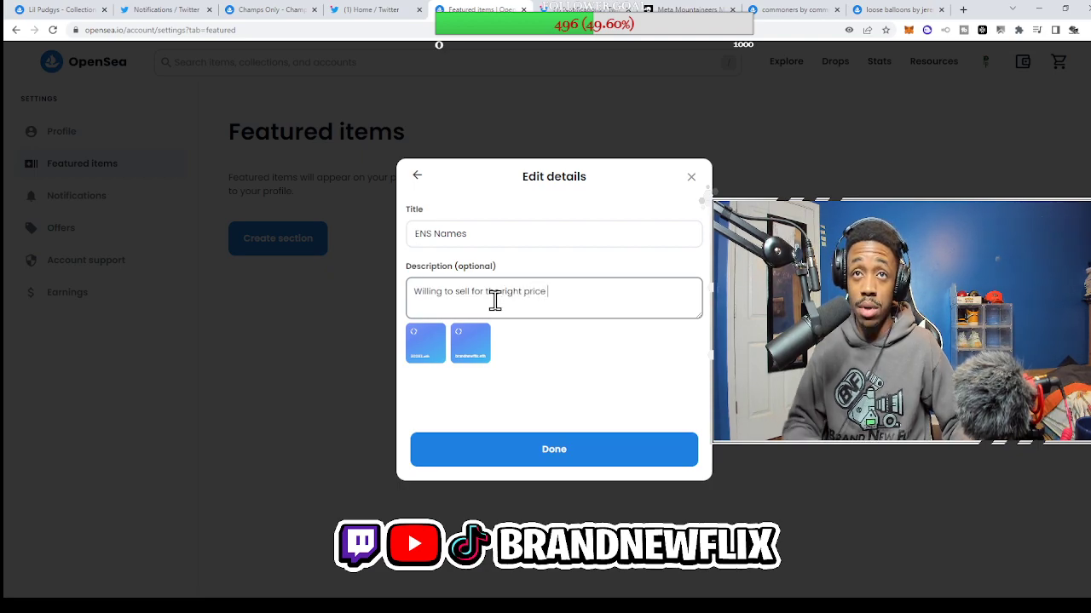
{"action": "type", "text": "he right price"}
{"action": "left_click", "coordinate": [529, 453]}
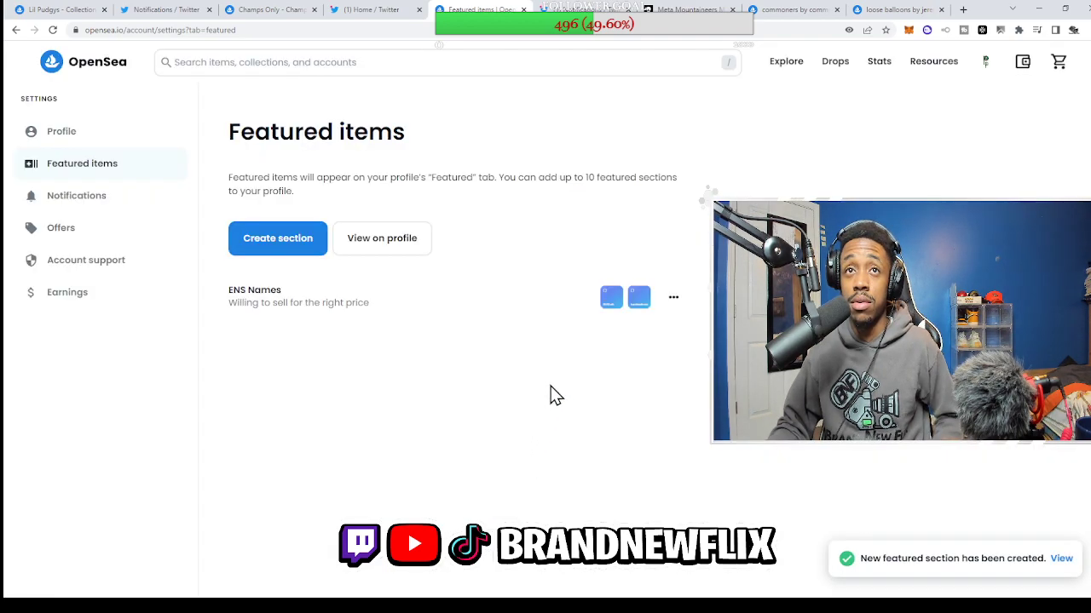
View the new featured section on the profile and compare it with the collected items
{"action": "left_click", "coordinate": [382, 245]}
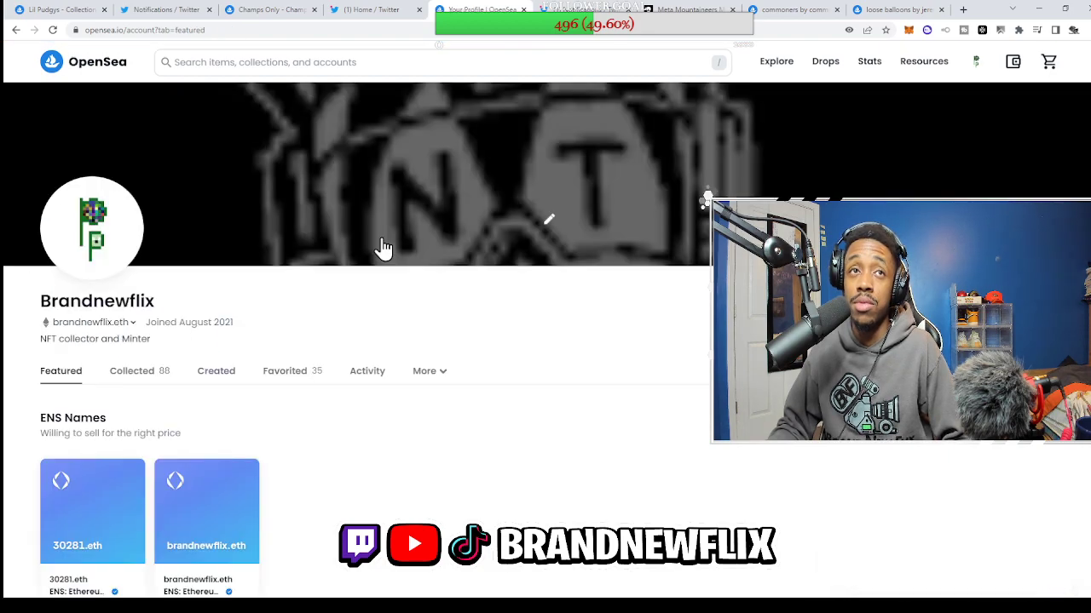
{"action": "scroll", "coordinate": [379, 256], "scroll_direction": "down", "scroll_amount": 1}
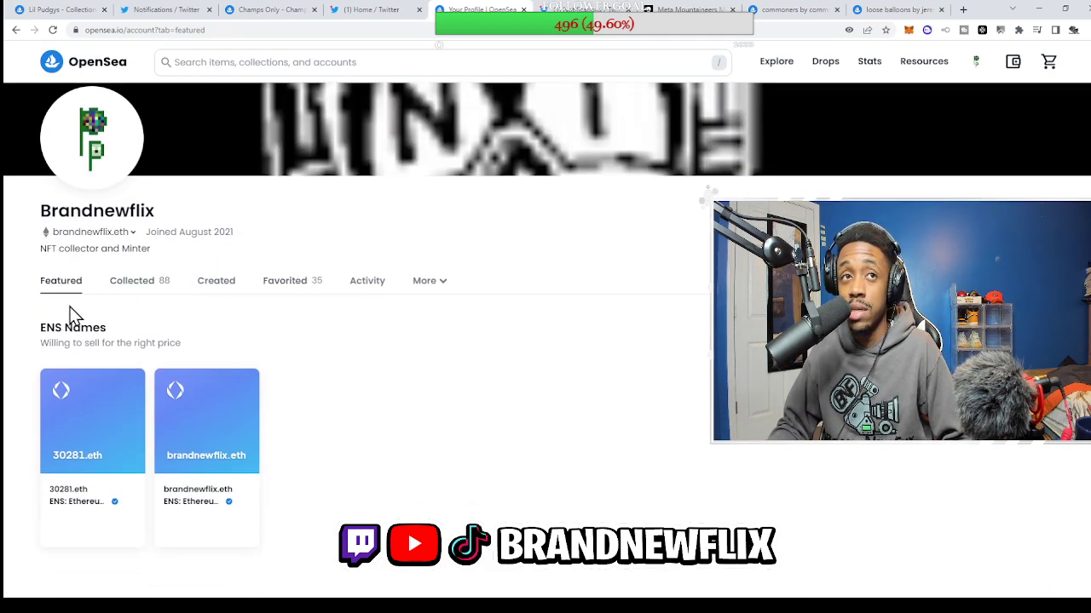
{"action": "left_click", "coordinate": [134, 285]}
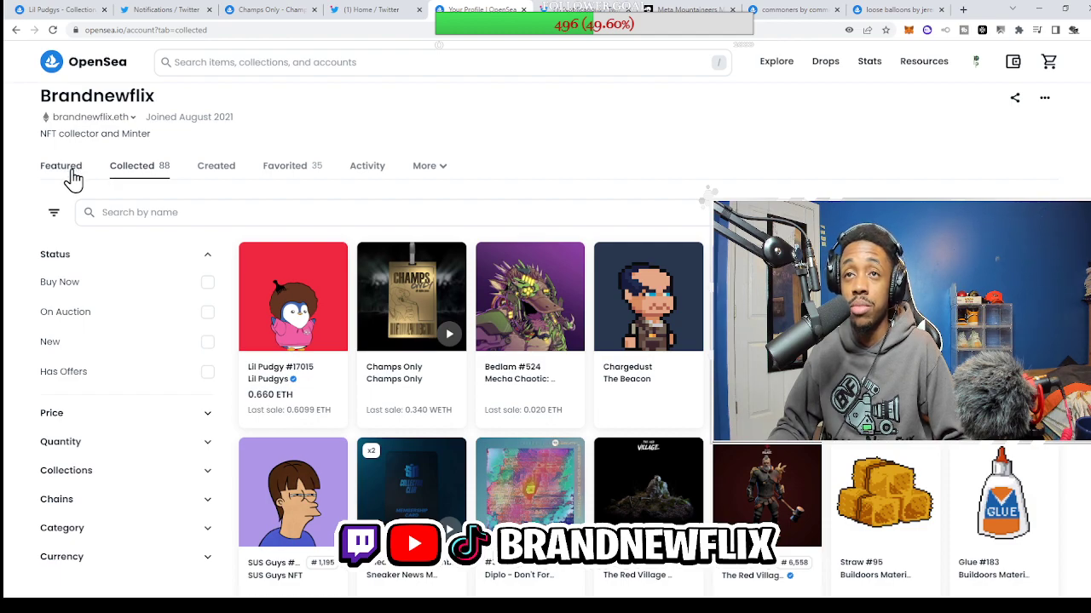
{"action": "left_click", "coordinate": [73, 179]}
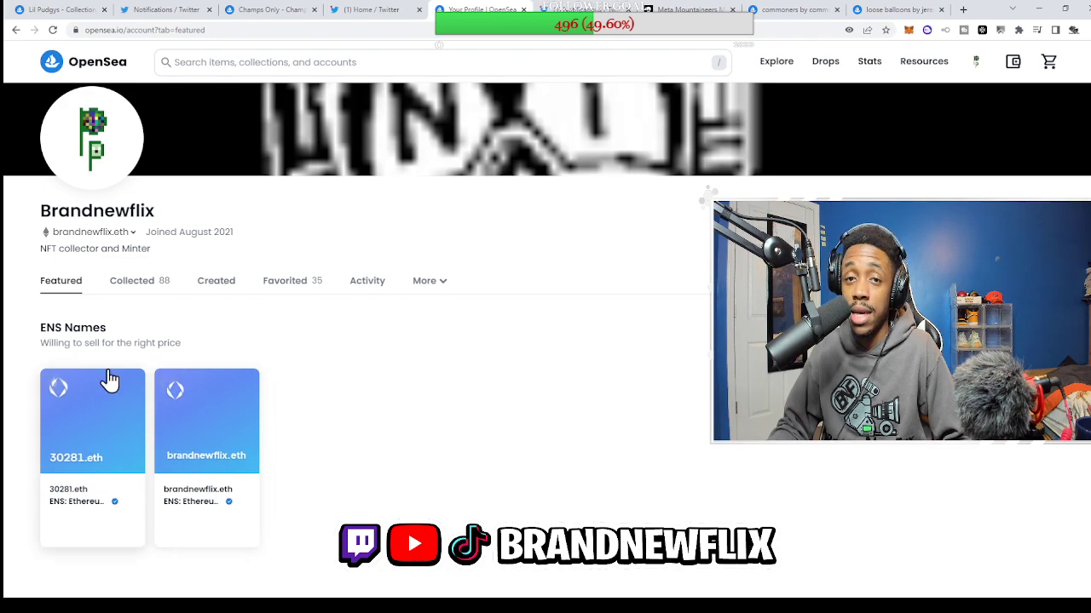
Search for "shamdoo", open the verified Shamdoo account and look through its featured sections
{"action": "left_click", "coordinate": [317, 62]}
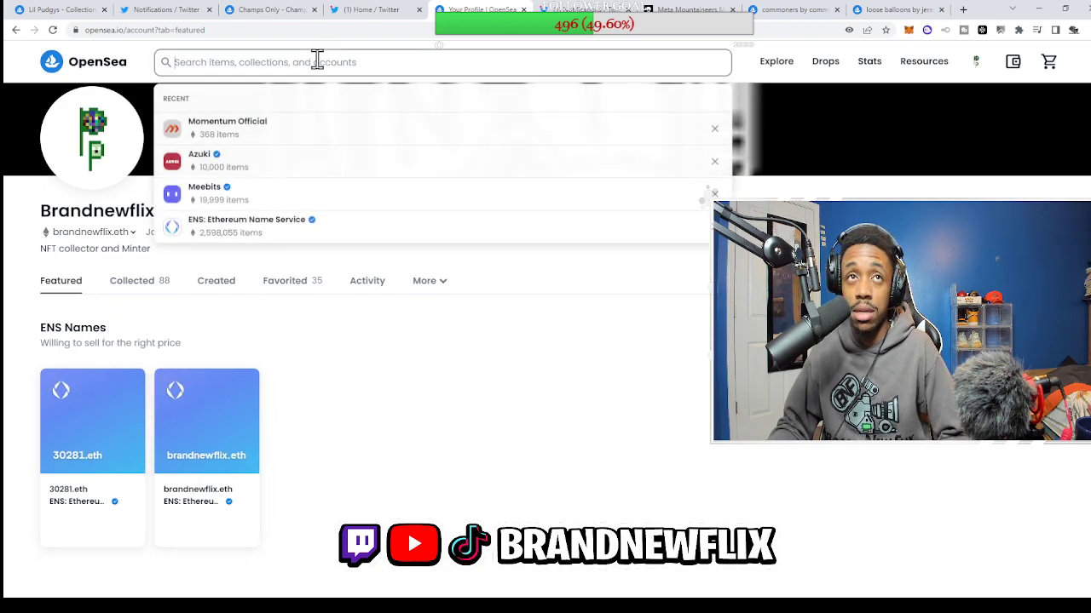
{"action": "type", "text": "sham"}
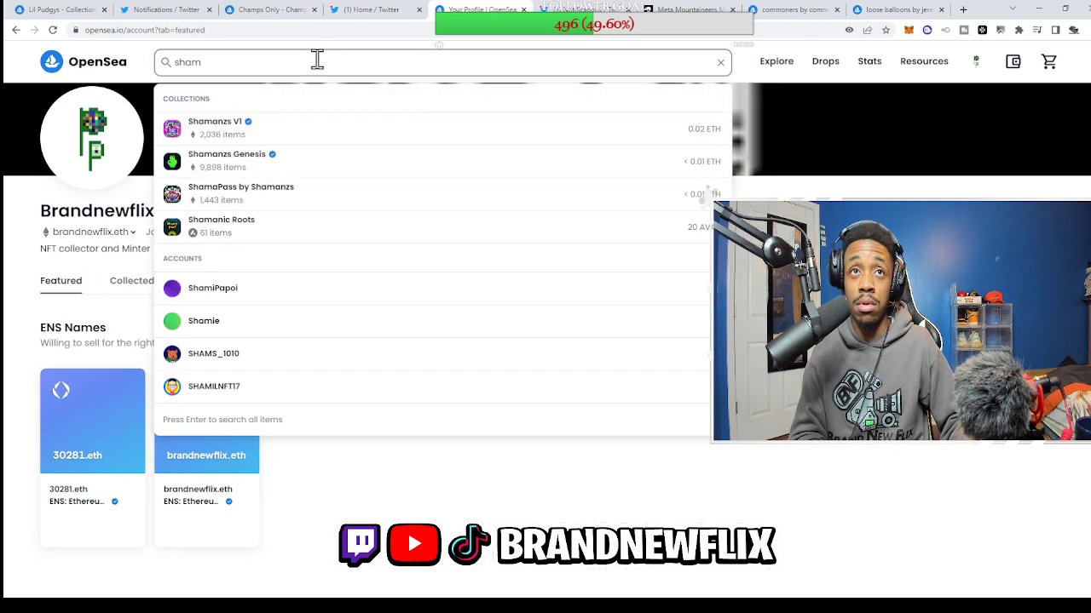
{"action": "type", "text": "doo"}
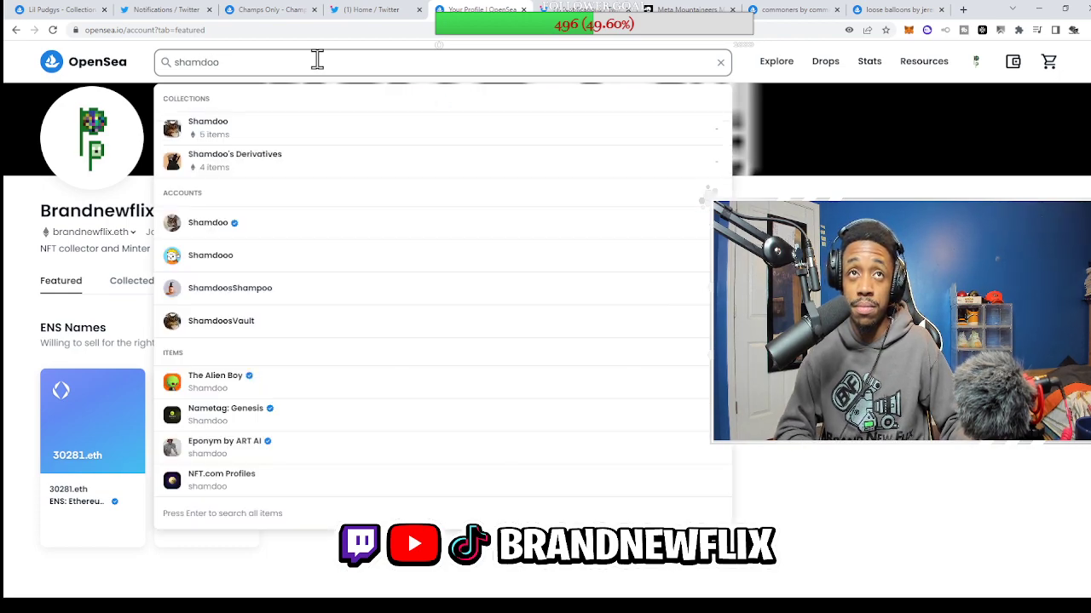
{"action": "left_click", "coordinate": [217, 241]}
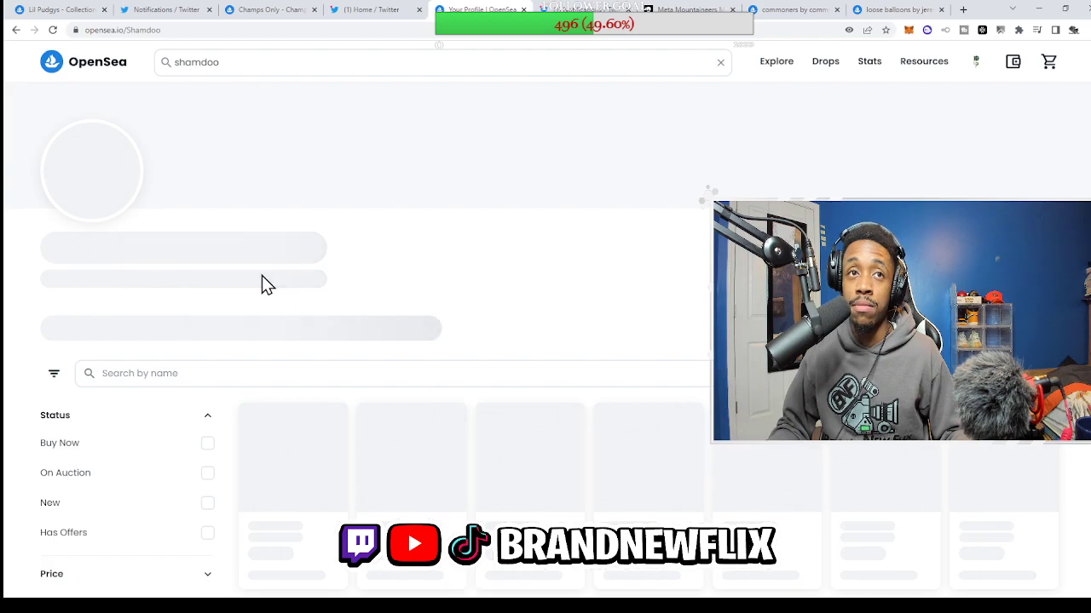
{"action": "scroll", "coordinate": [263, 278], "scroll_direction": "down", "scroll_amount": 2}
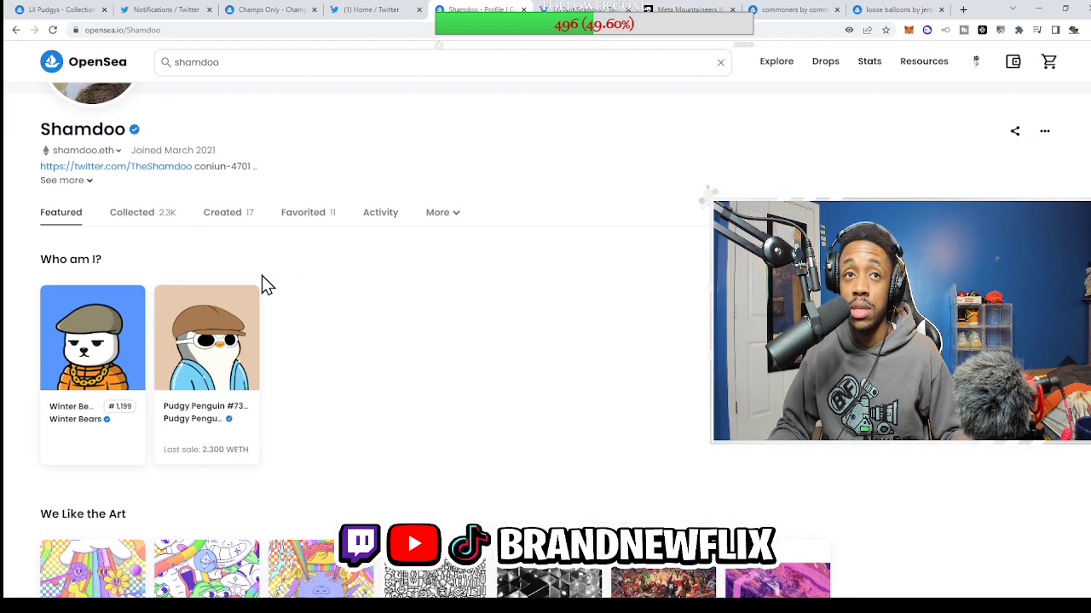
{"action": "scroll", "coordinate": [262, 276], "scroll_direction": "down", "scroll_amount": 5}
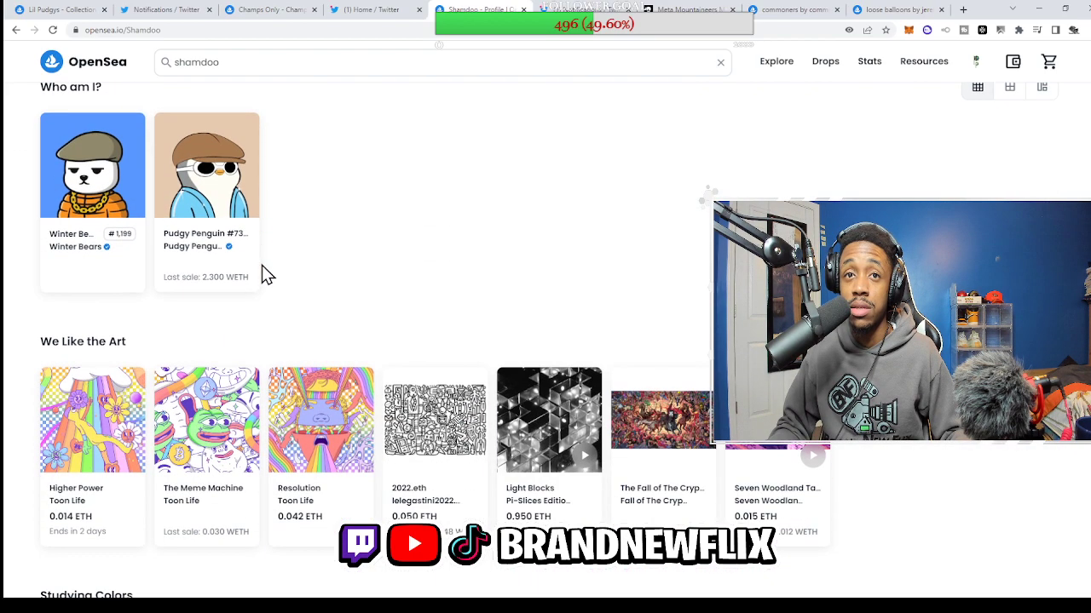
Open the collected items of the Shamdoo profile and browse through the NFTs in highest-last-sale order
{"action": "scroll", "coordinate": [267, 270], "scroll_direction": "down", "scroll_amount": 6}
{"action": "scroll", "coordinate": [250, 275], "scroll_direction": "up", "scroll_amount": 11}
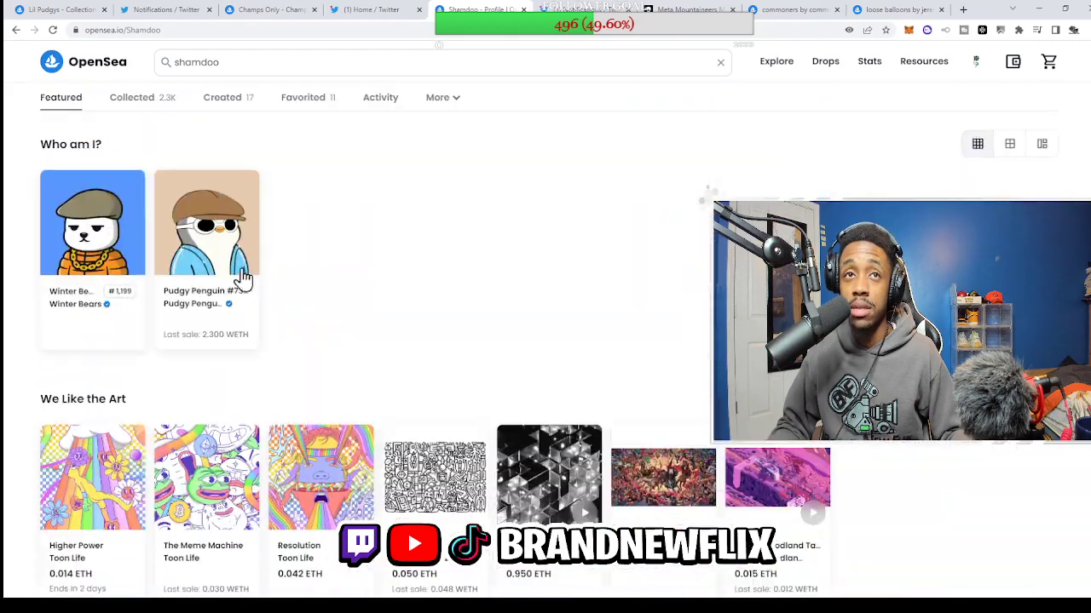
{"action": "left_click", "coordinate": [140, 220]}
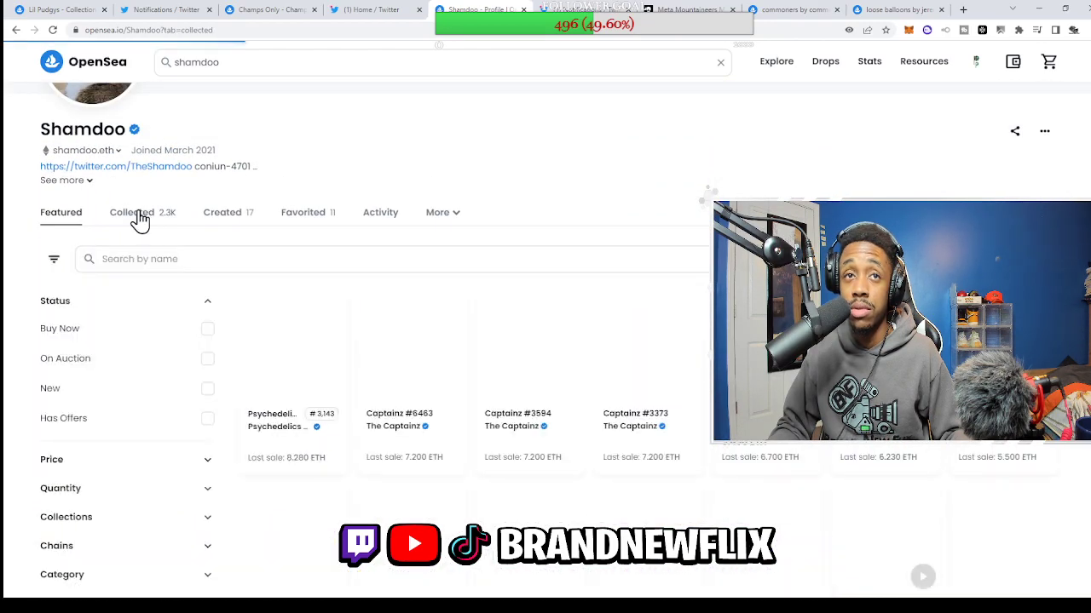
{"action": "scroll", "coordinate": [269, 250], "scroll_direction": "down", "scroll_amount": 1}
{"action": "scroll", "coordinate": [418, 262], "scroll_direction": "down", "scroll_amount": 1}
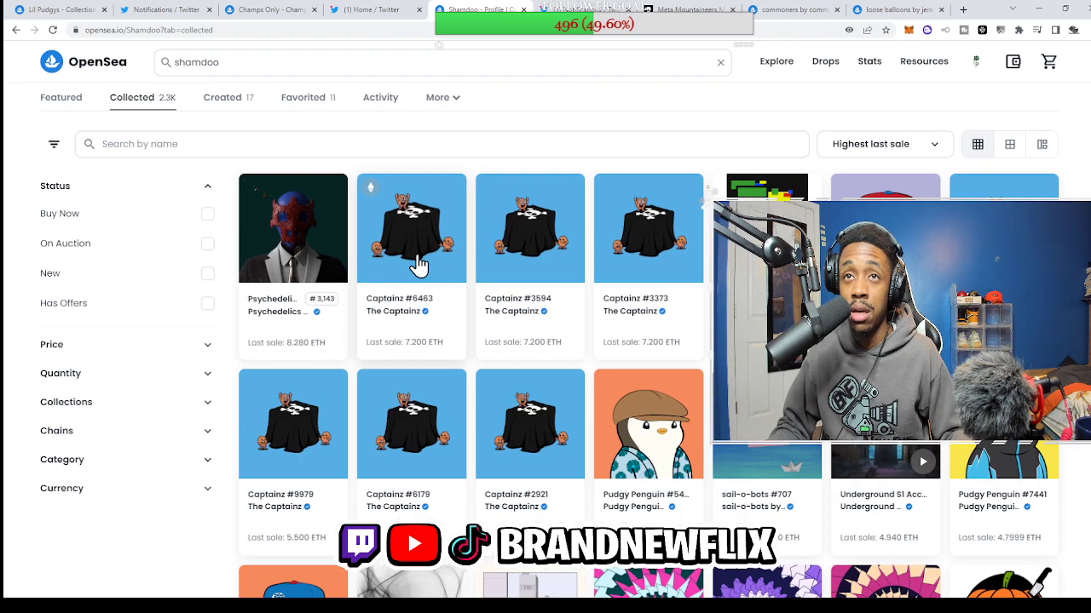
{"action": "scroll", "coordinate": [511, 249], "scroll_direction": "down", "scroll_amount": 2}
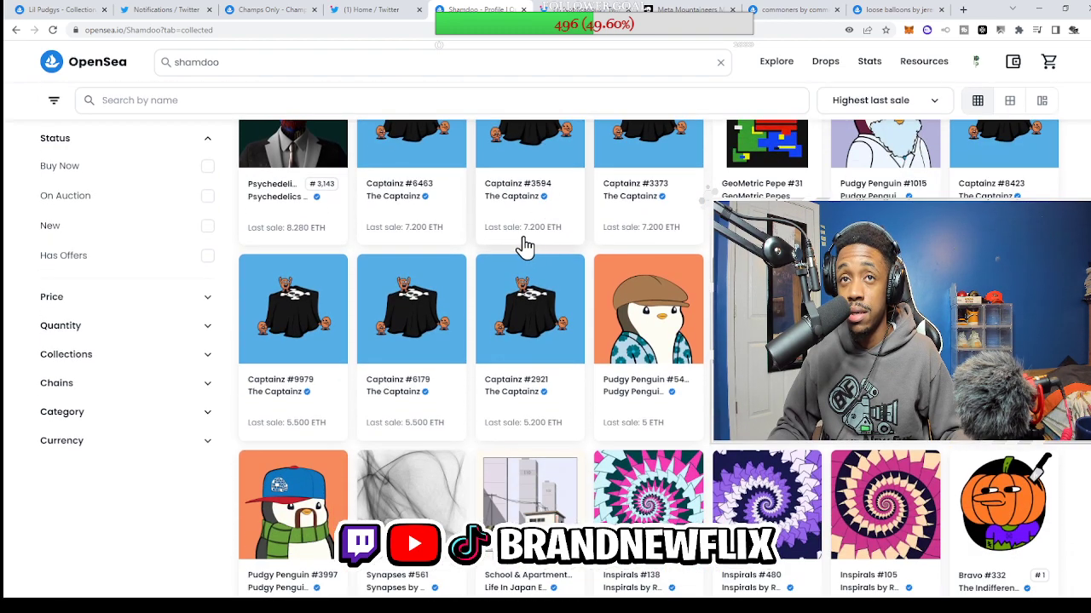
{"action": "scroll", "coordinate": [524, 244], "scroll_direction": "down", "scroll_amount": 1}
{"action": "scroll", "coordinate": [650, 269], "scroll_direction": "up", "scroll_amount": 1}
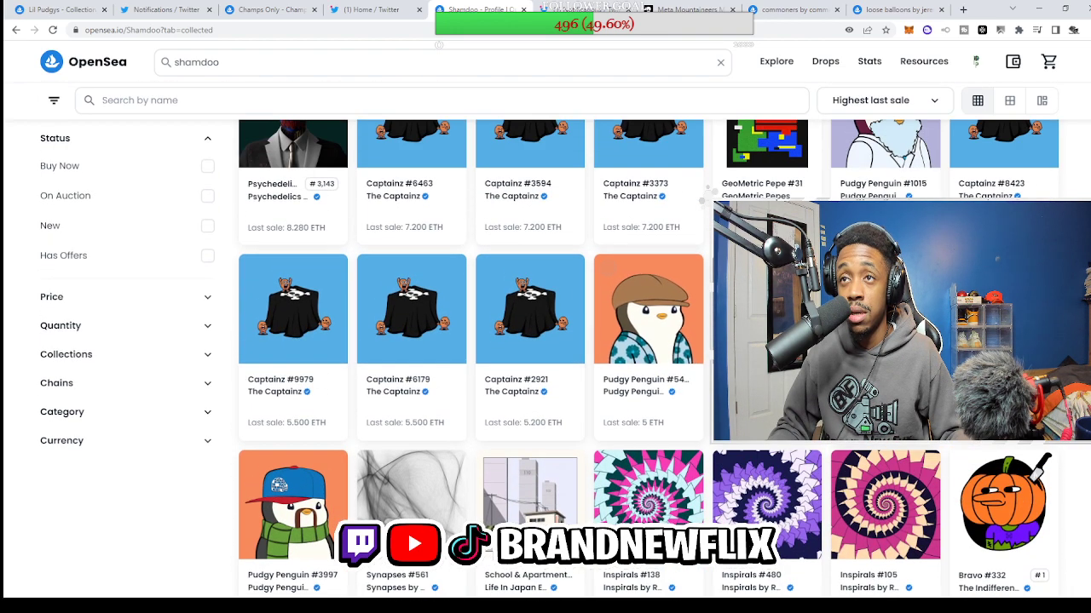
{"action": "scroll", "coordinate": [684, 275], "scroll_direction": "down", "scroll_amount": 7}
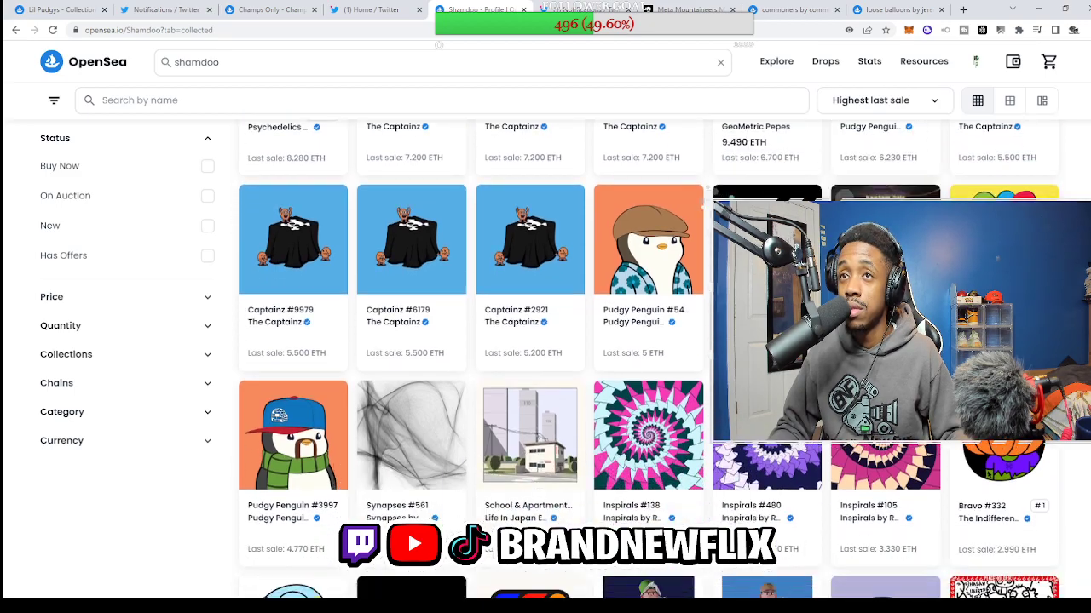
{"action": "scroll", "coordinate": [685, 276], "scroll_direction": "down", "scroll_amount": 7}
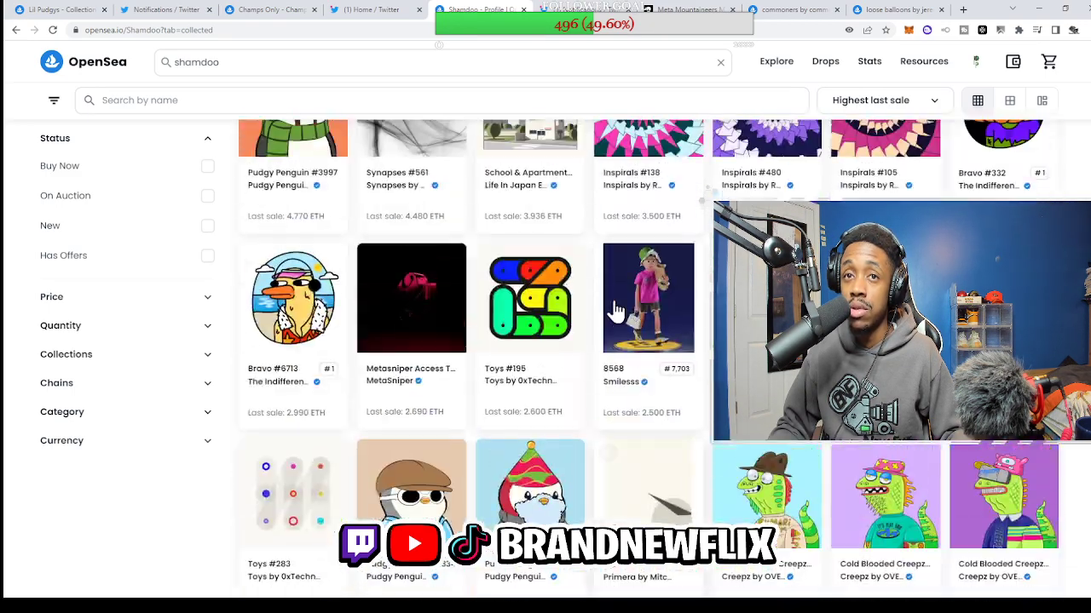
{"action": "scroll", "coordinate": [615, 311], "scroll_direction": "up", "scroll_amount": 15}
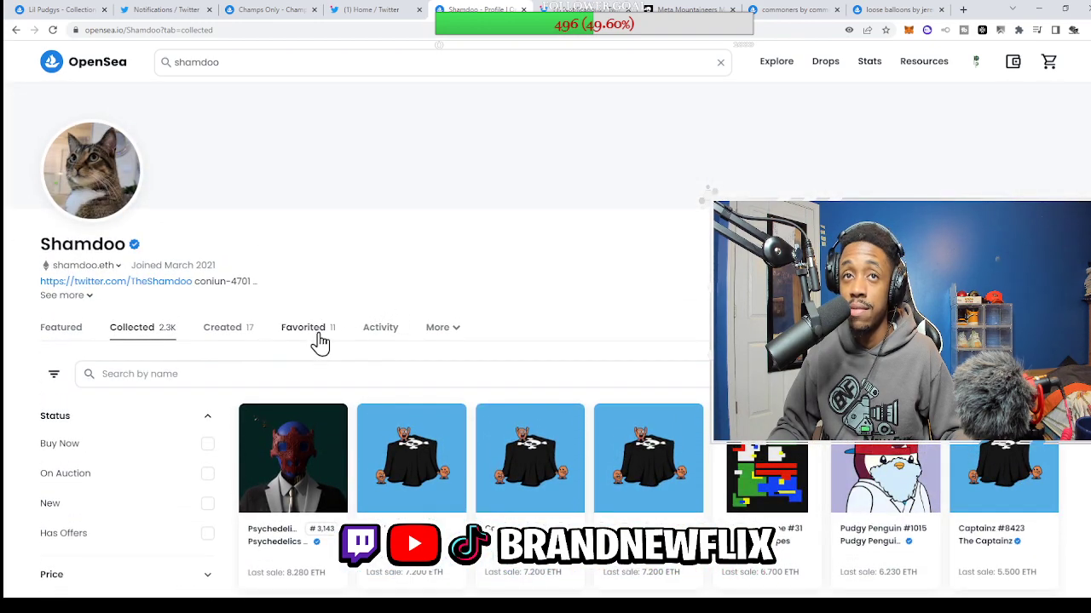
Open the Shamdoo profile's activity history and review its recent transfers and sales
{"action": "left_click", "coordinate": [372, 337]}
{"action": "scroll", "coordinate": [337, 323], "scroll_direction": "down", "scroll_amount": 3}
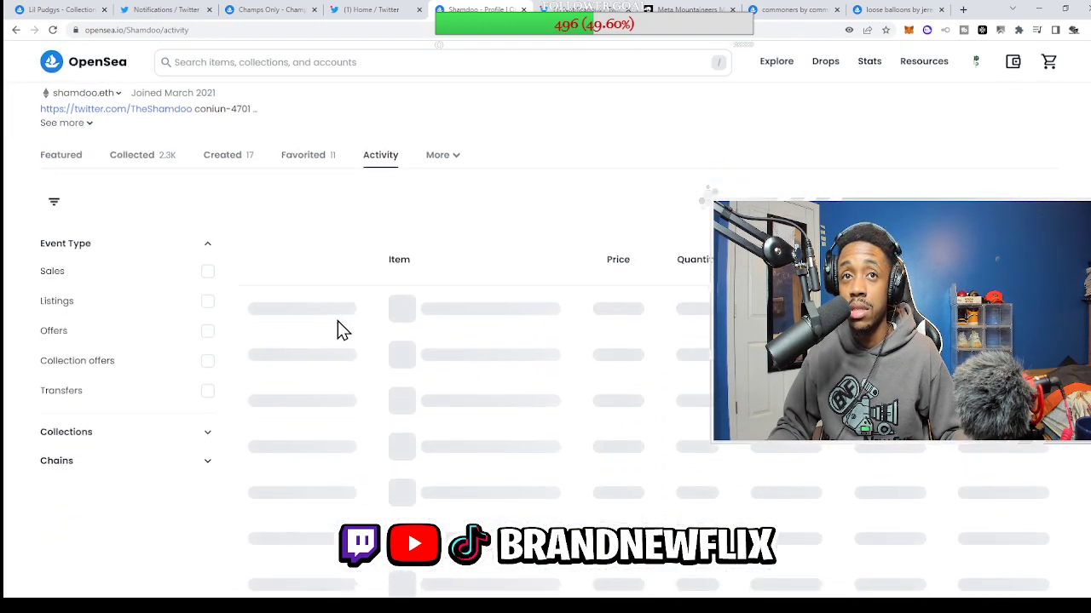
{"action": "scroll", "coordinate": [334, 311], "scroll_direction": "down", "scroll_amount": 6}
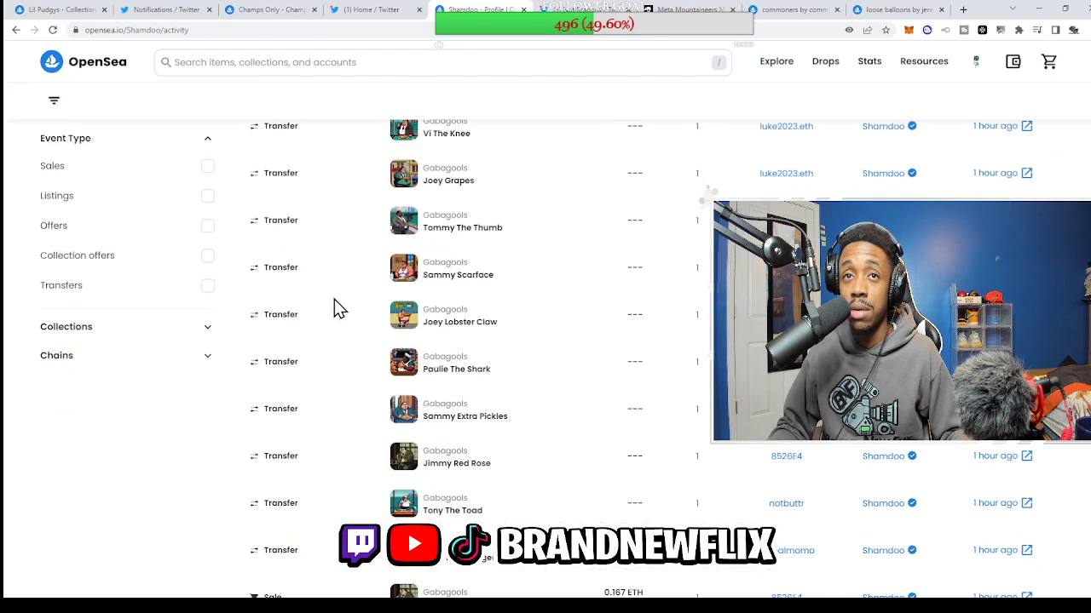
{"action": "scroll", "coordinate": [338, 300], "scroll_direction": "down", "scroll_amount": 7}
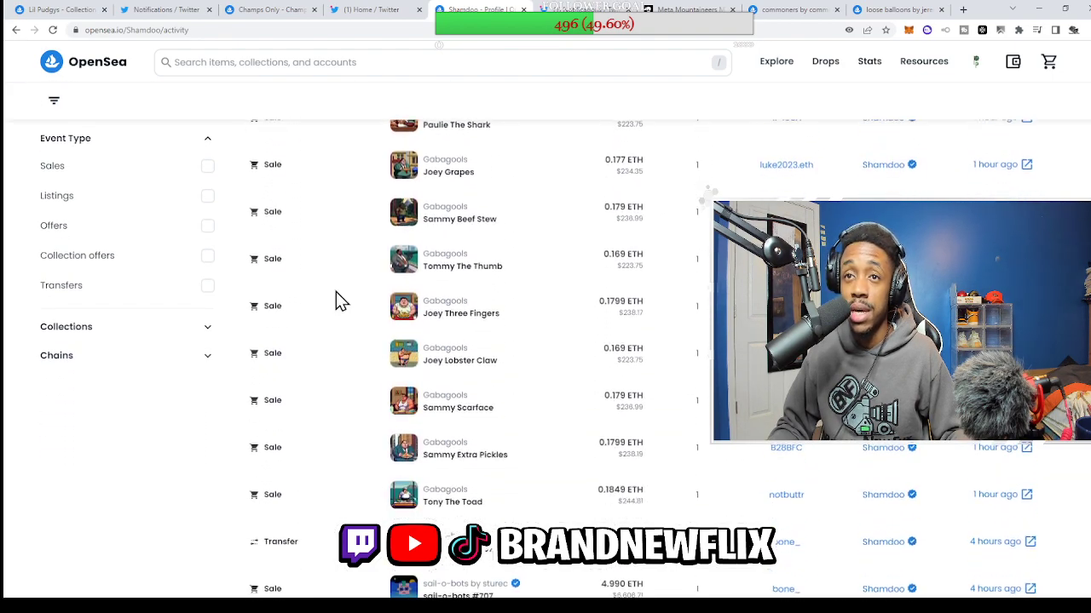
{"action": "scroll", "coordinate": [336, 292], "scroll_direction": "down", "scroll_amount": 3}
{"action": "scroll", "coordinate": [336, 291], "scroll_direction": "up", "scroll_amount": 10}
{"action": "scroll", "coordinate": [337, 297], "scroll_direction": "up", "scroll_amount": 6}
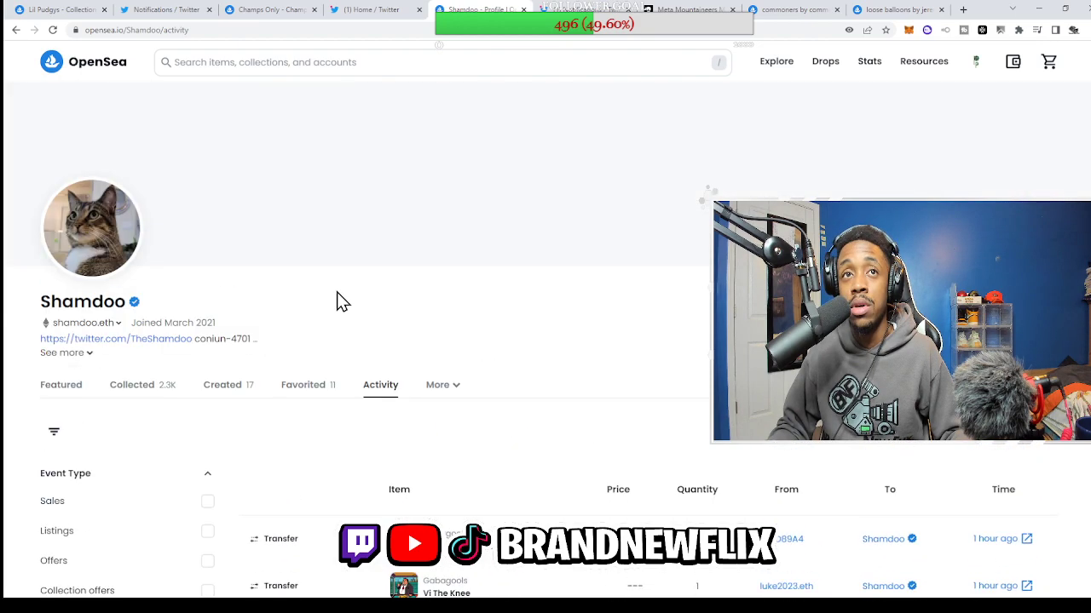
Return to the Shamdoo profile's featured items and review how its sections are arranged
{"action": "left_click", "coordinate": [59, 392]}
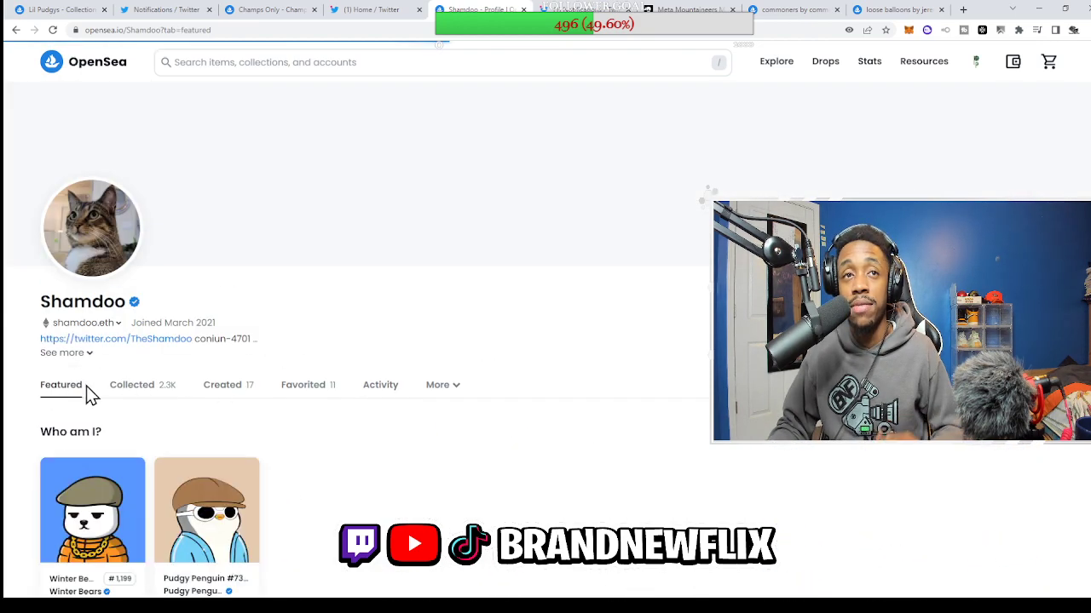
{"action": "scroll", "coordinate": [121, 379], "scroll_direction": "down", "scroll_amount": 3}
{"action": "scroll", "coordinate": [152, 373], "scroll_direction": "down", "scroll_amount": 3}
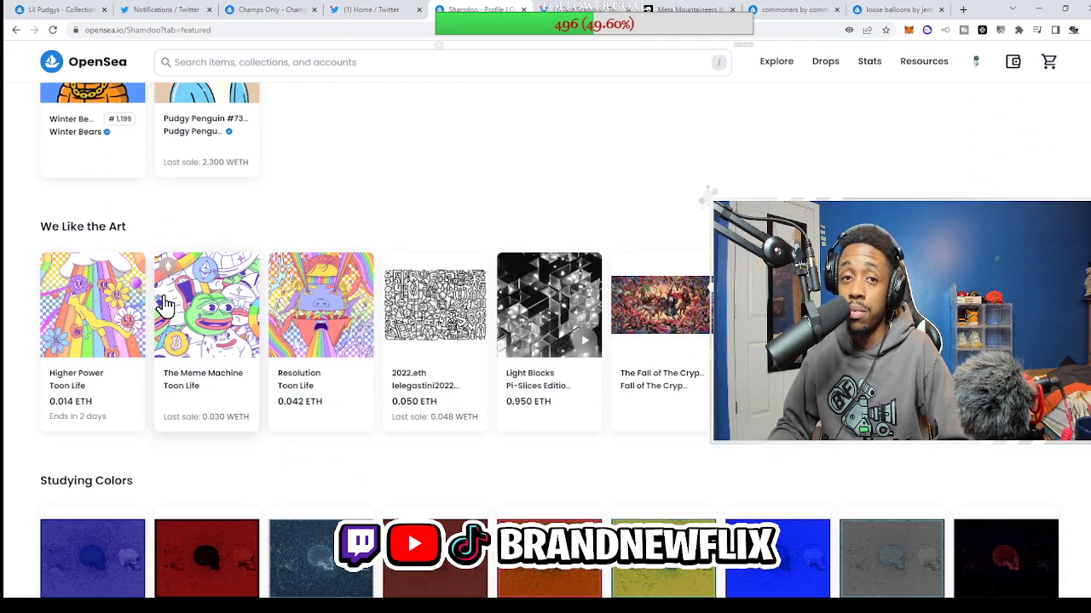
{"action": "scroll", "coordinate": [191, 307], "scroll_direction": "up", "scroll_amount": 6}
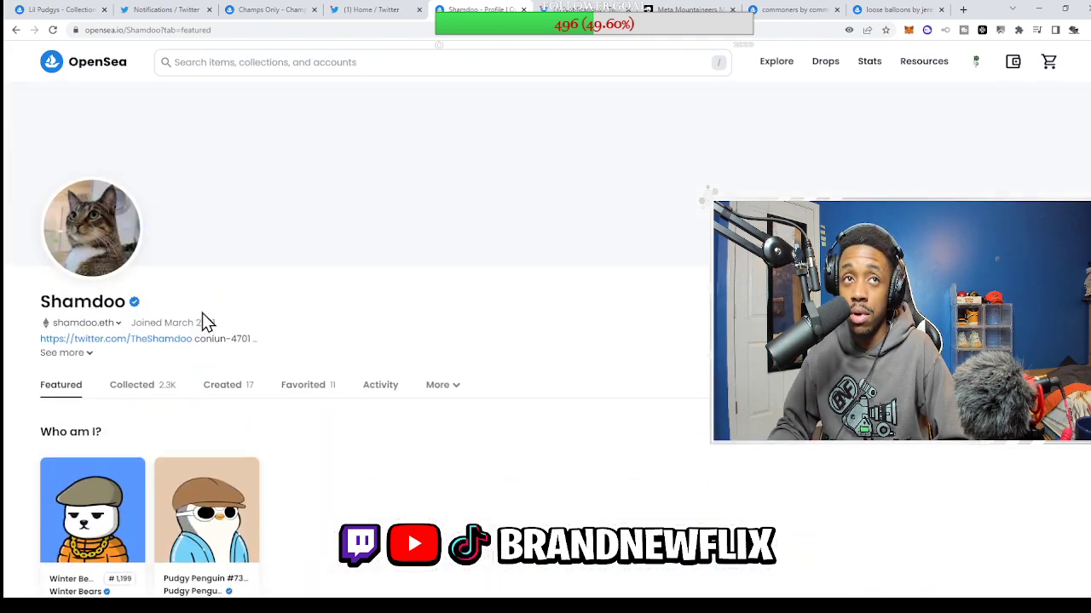